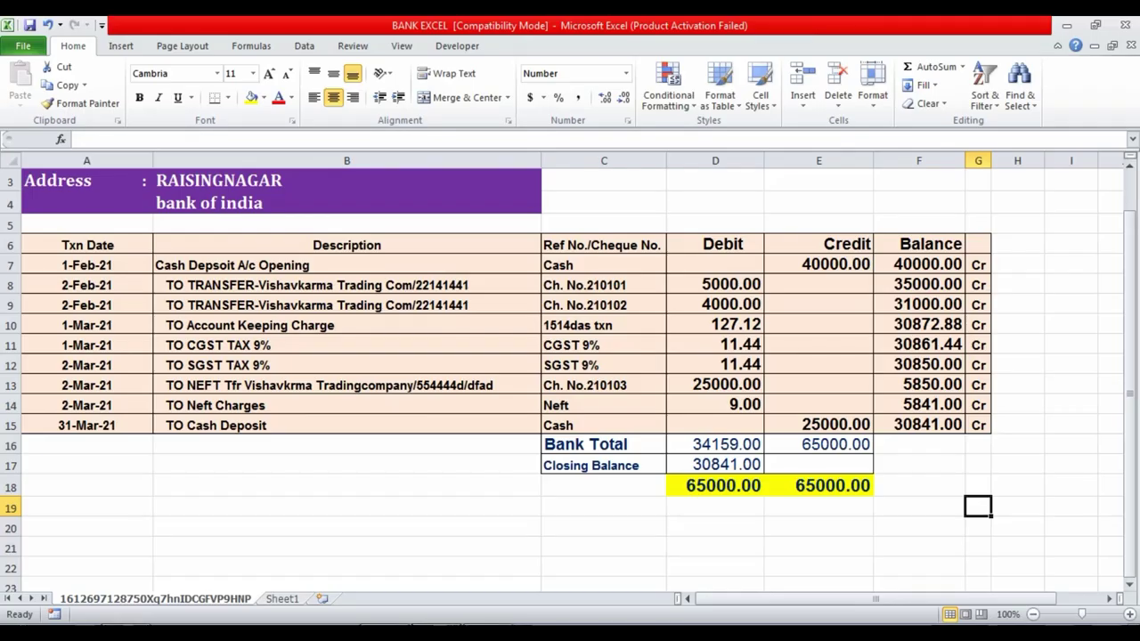
- Look over the Bank of India ledger in TallyPrime and select the account name on the bank statement in Excel
left_click(470, 526)
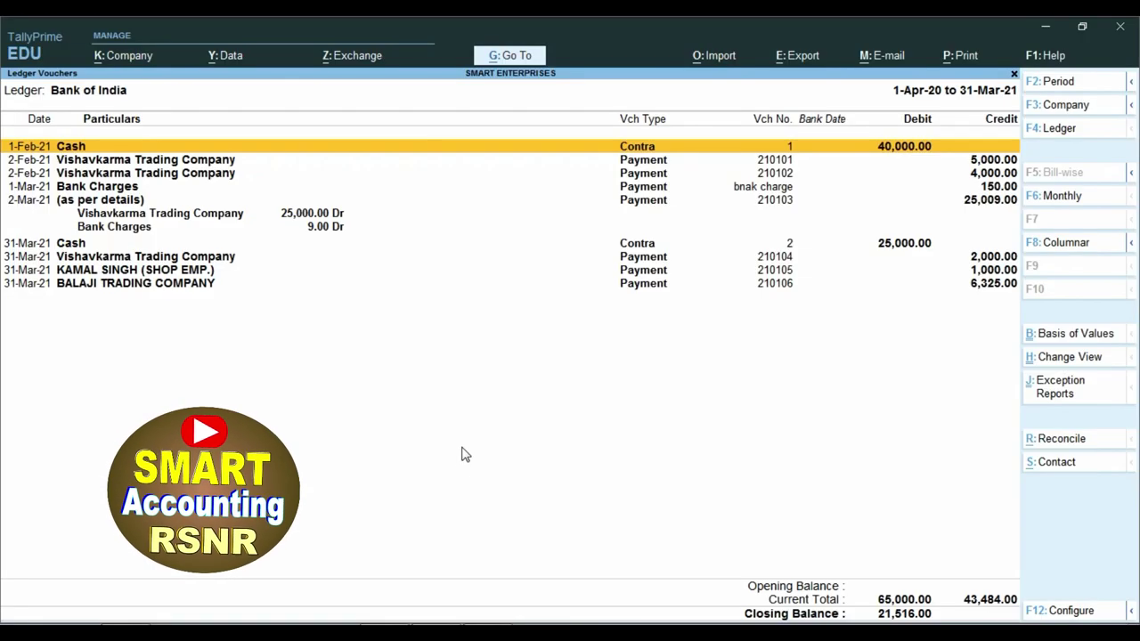
left_click(461, 449)
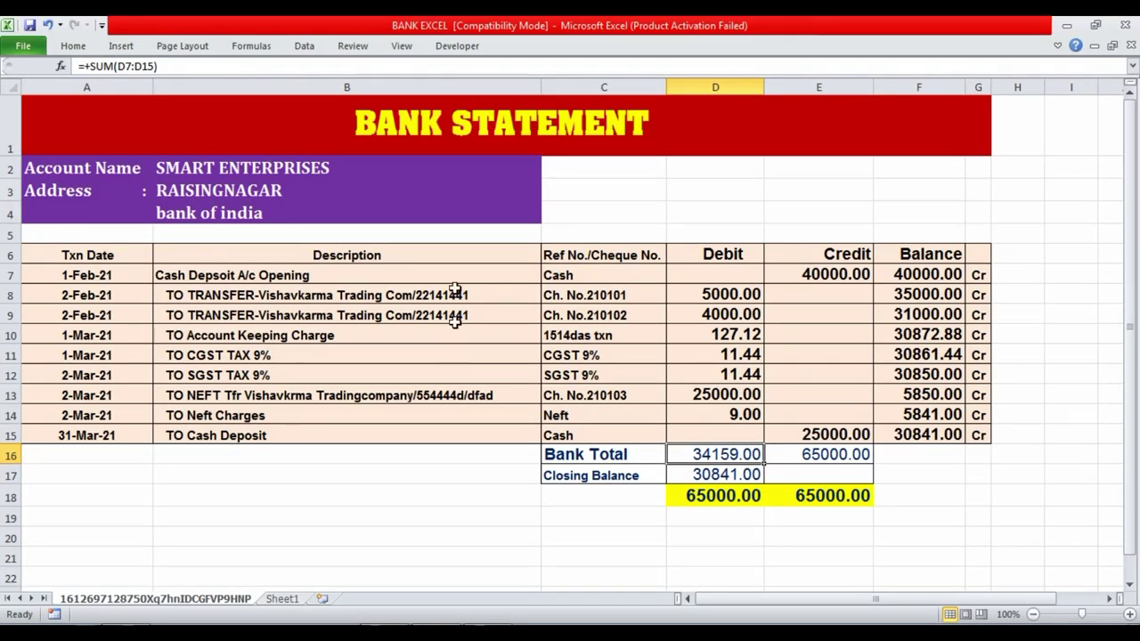
left_click(437, 172)
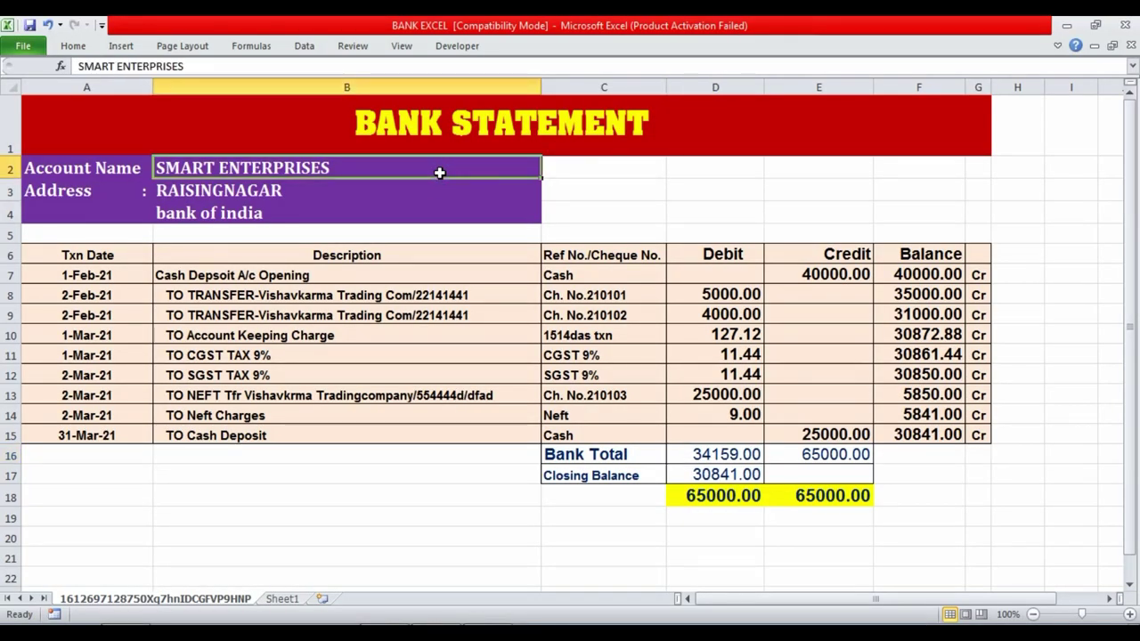
- Switch to TallyPrime and open the Account Books from the additional reports
key("alt+Tab")
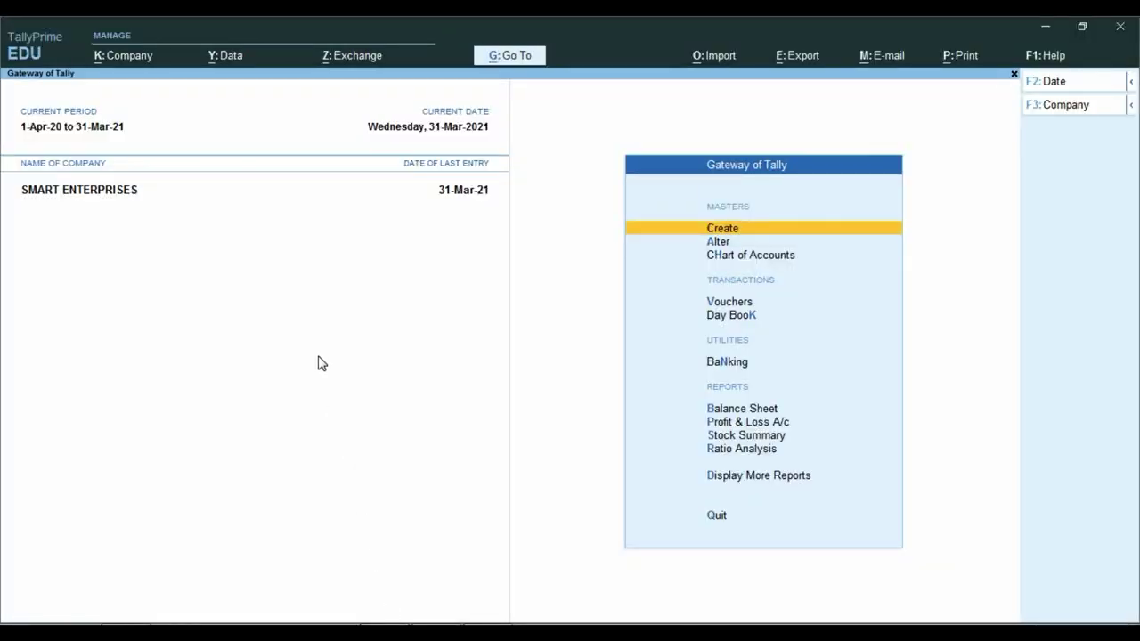
key("Down")
key("Down")
key("Down")
key("Down")
key("Down")
key("Down")
key("Down")
key("Down")
key("Down")
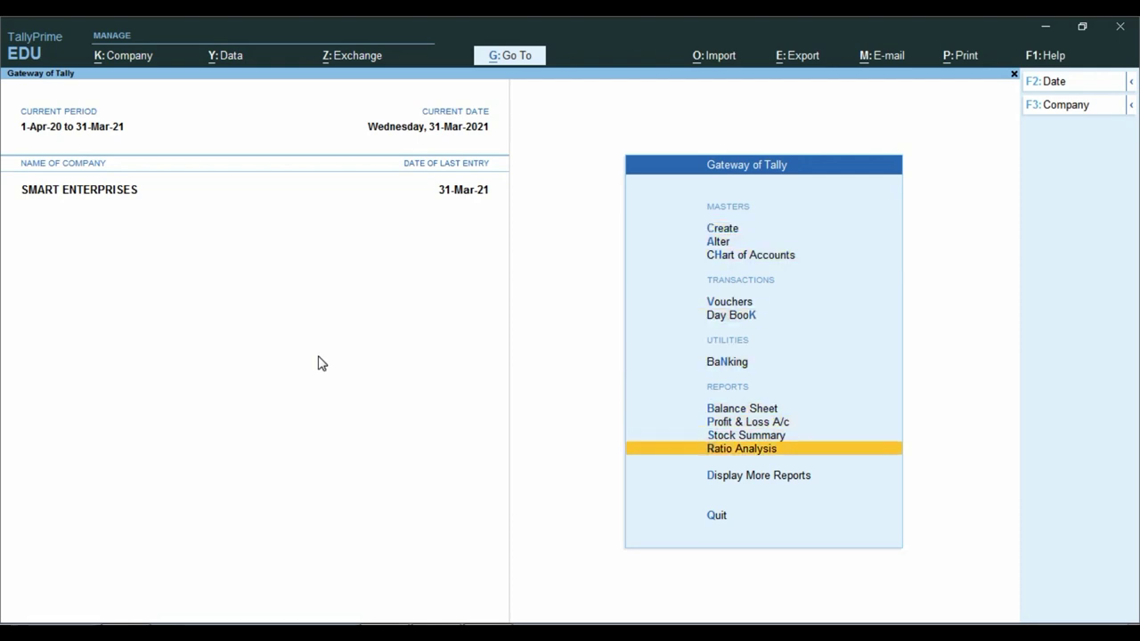
key("Down")
key("Return")
key("Down")
key("Down")
key("Down")
key("Down")
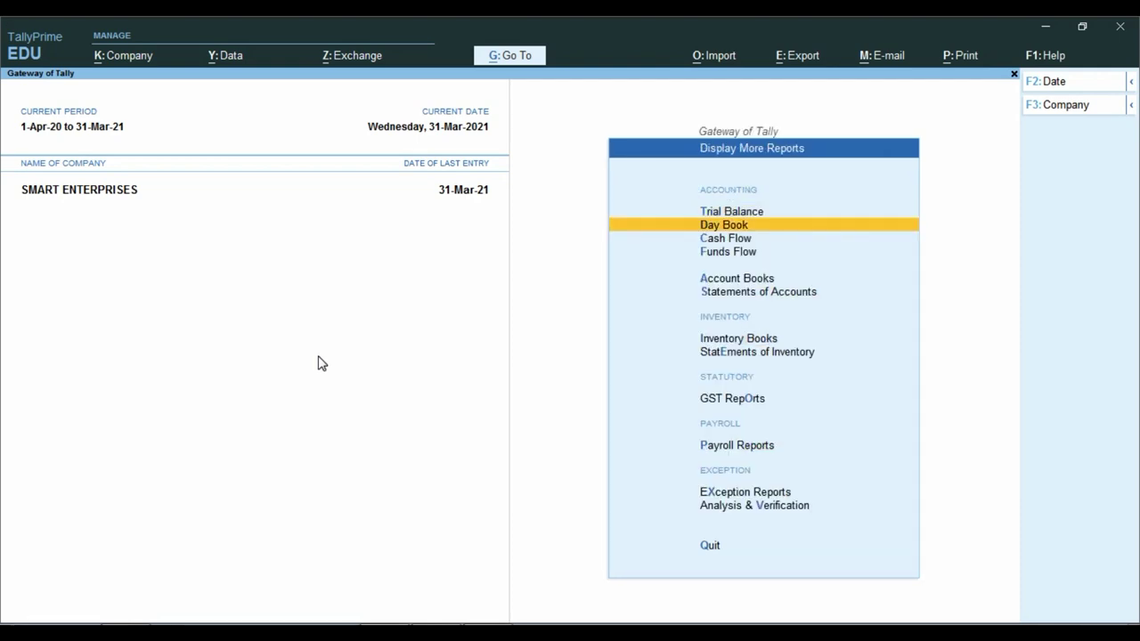
key("Return")
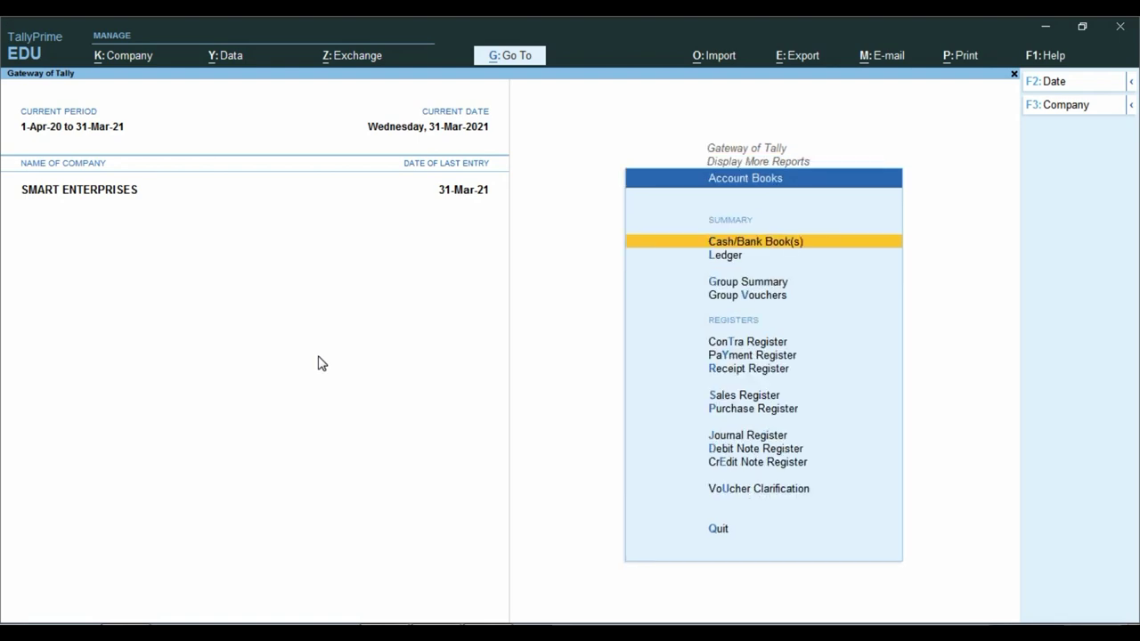
- Open the ledger report for Bank of India
key("Down")
key("Return")
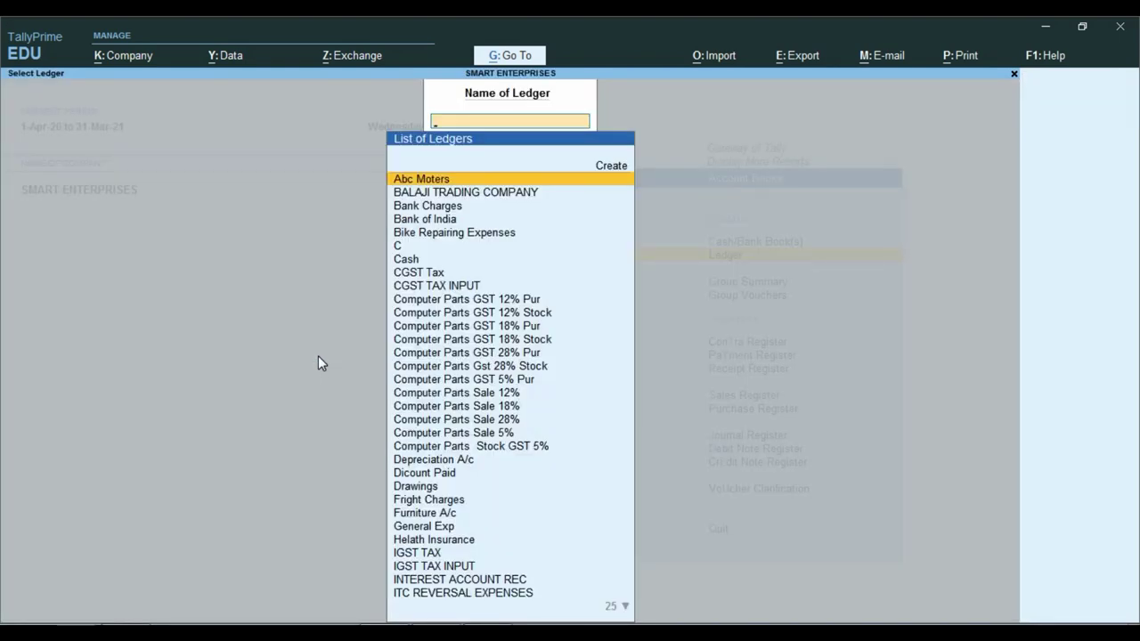
type("Bank")
key("Down")
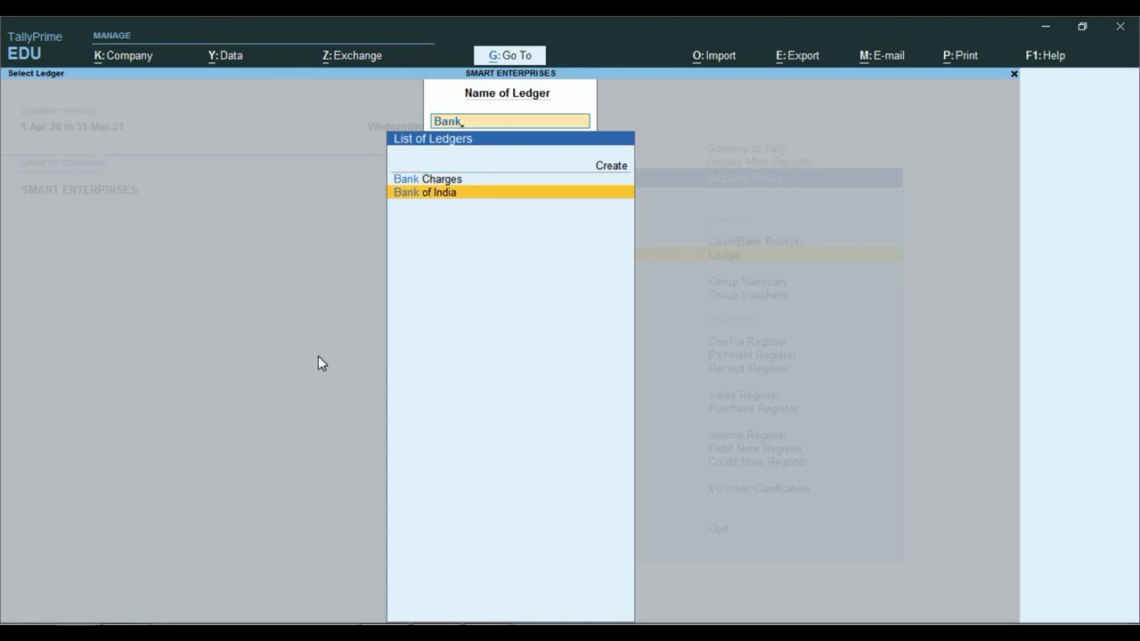
key("Return")
- Set the ledger report period to 1-Apr-20 to 31-Mar-21 and review the period shown
key("F2")
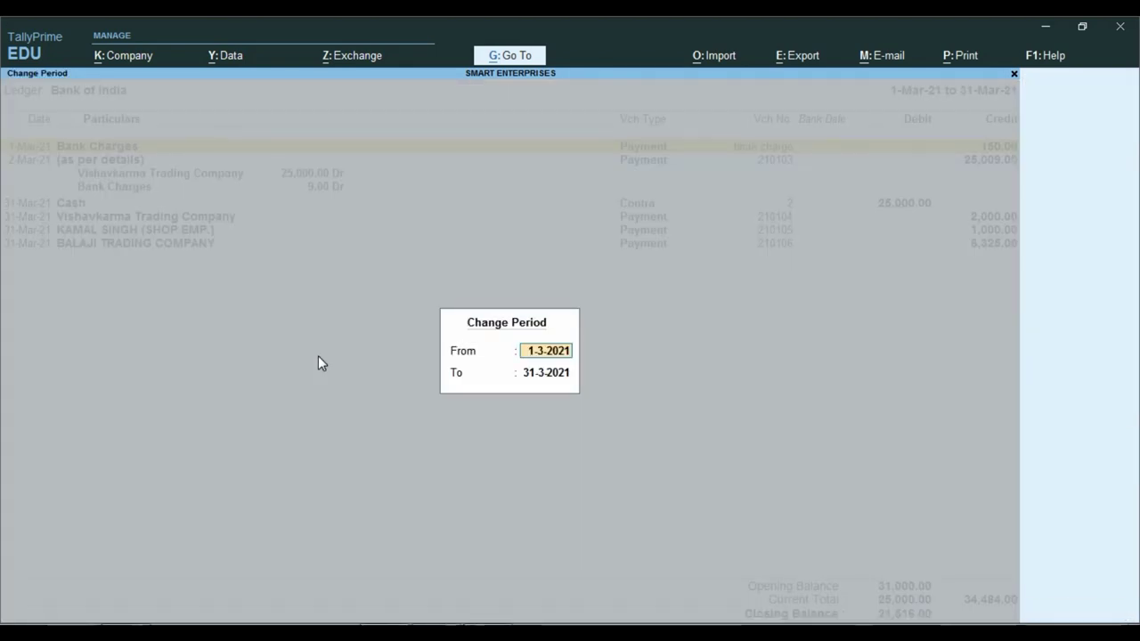
key("Return")
key("Return")
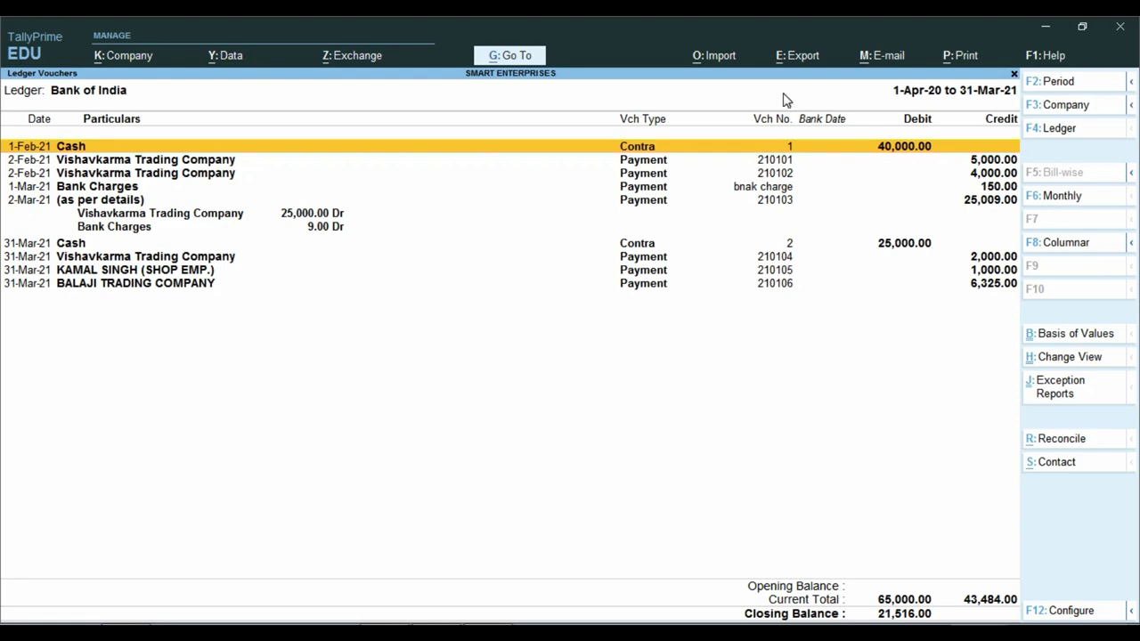
key("ctrl+1")
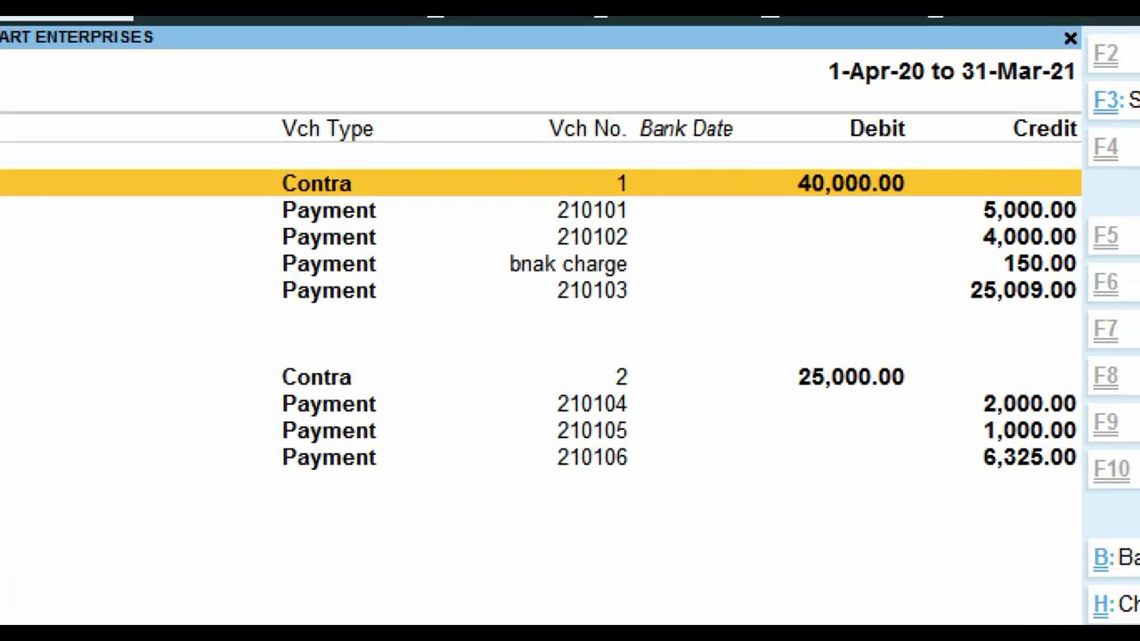
mouse_move(738, 45)
left_mouse_down()
mouse_move(908, 98)
mouse_move(1048, 97)
left_mouse_up()
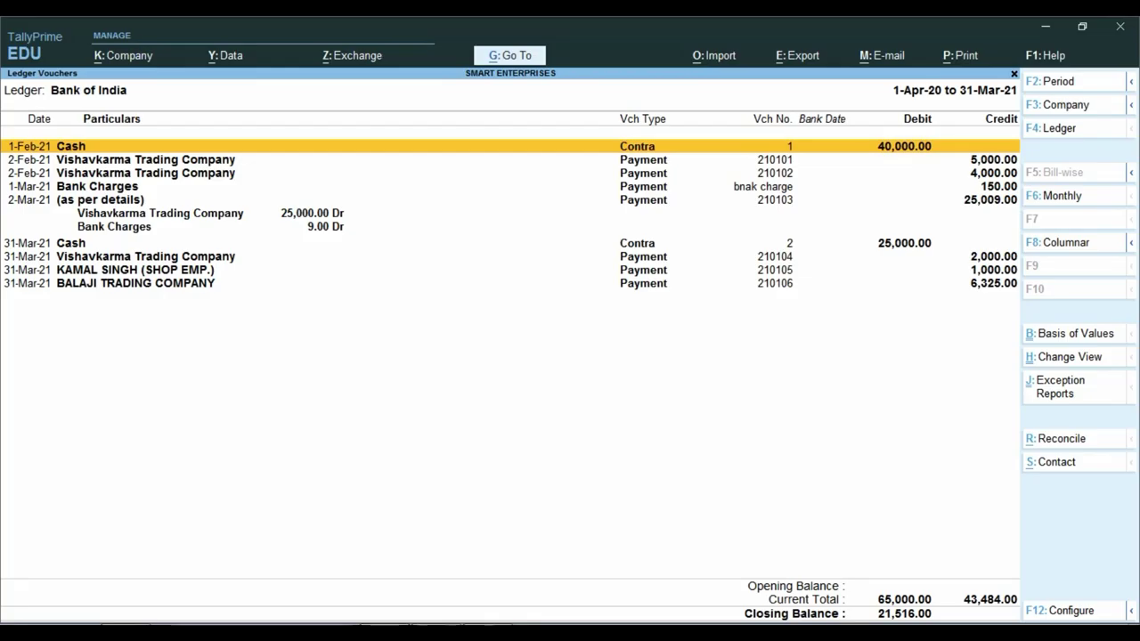
- Compare the final balance on the Excel bank statement with the closing balance of the Bank of India ledger in TallyPrime
key("alt+Tab")
left_click(407, 276)
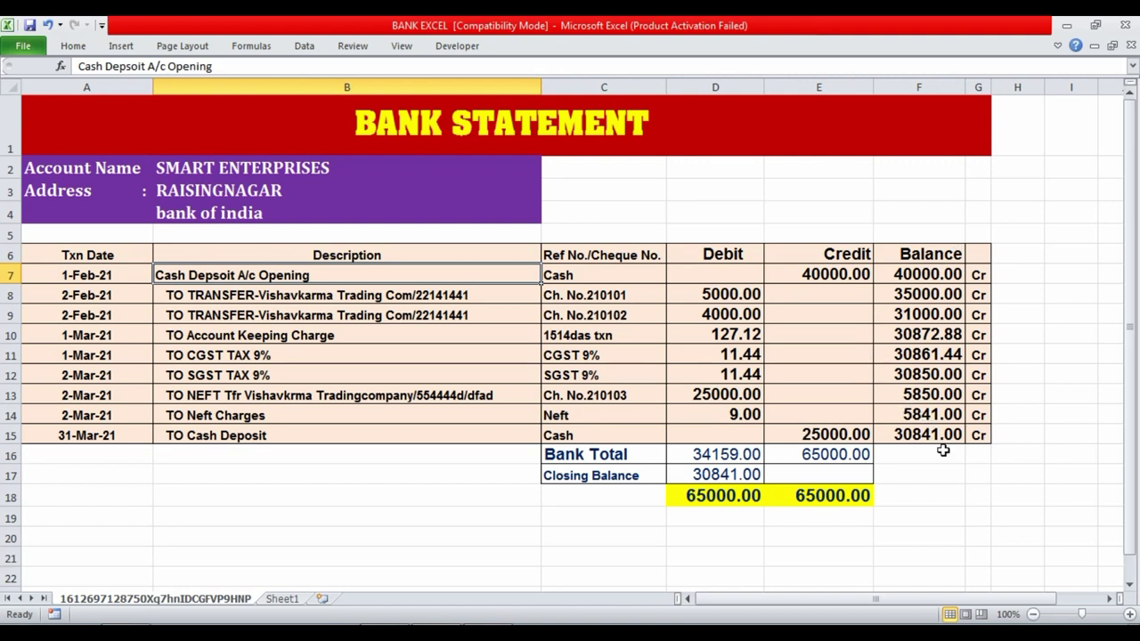
key("BackSpace")
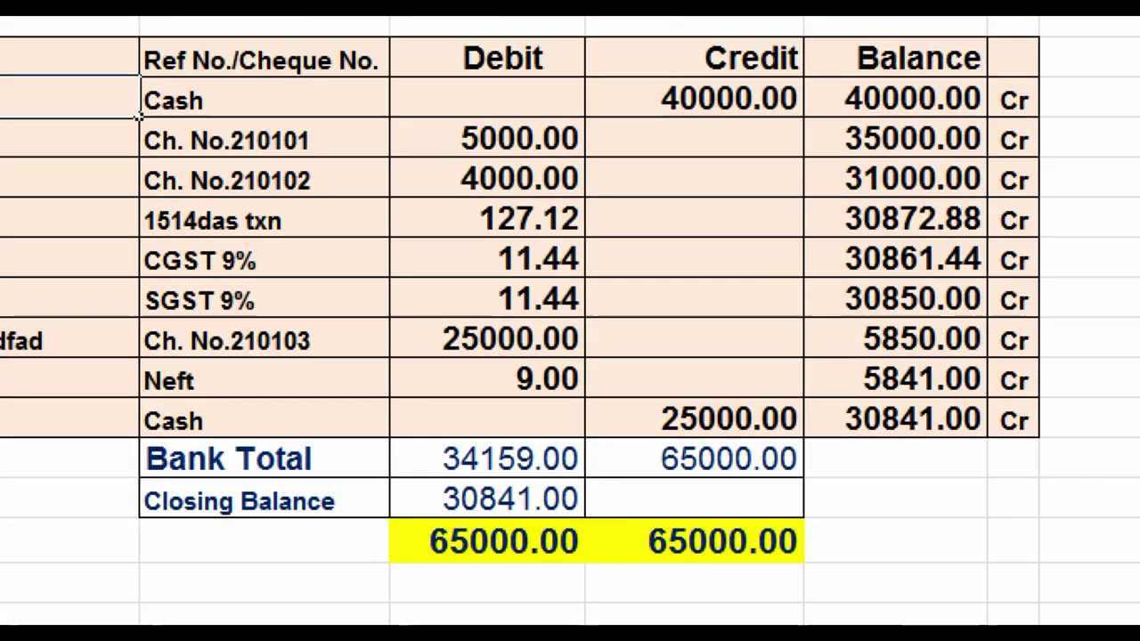
left_click(944, 450)
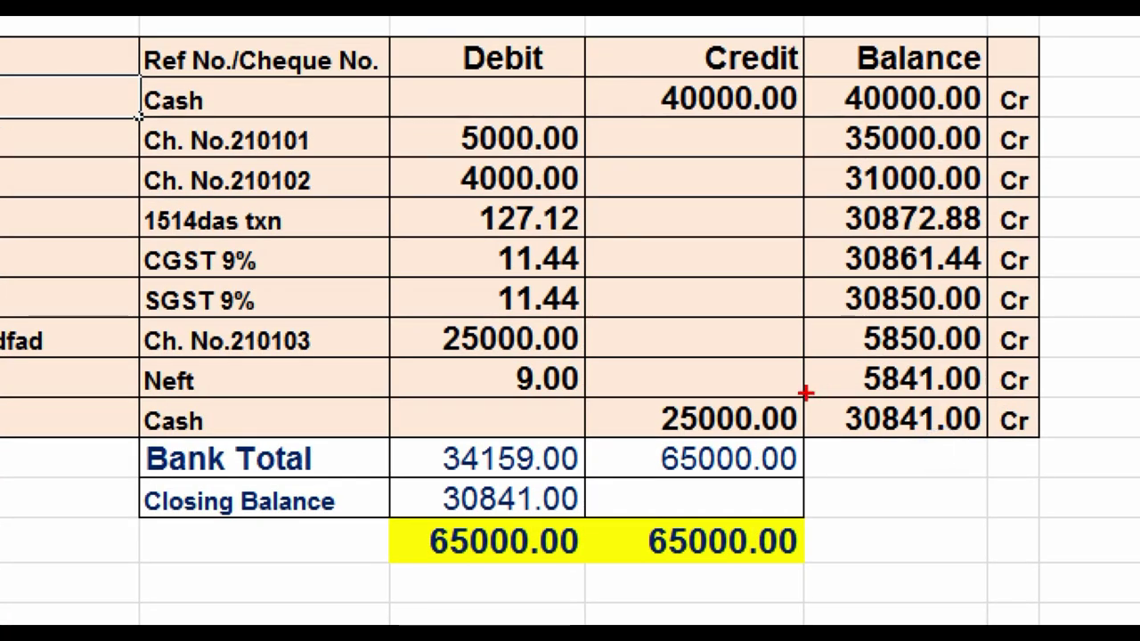
left_click_drag(805, 392, 1044, 447)
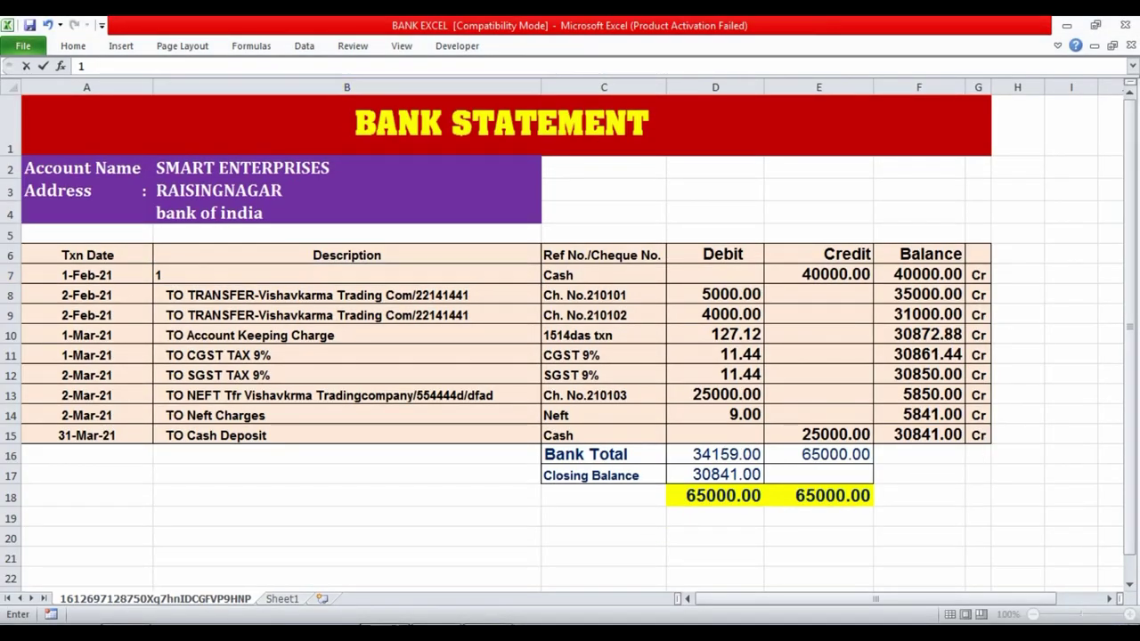
key("alt+Tab")
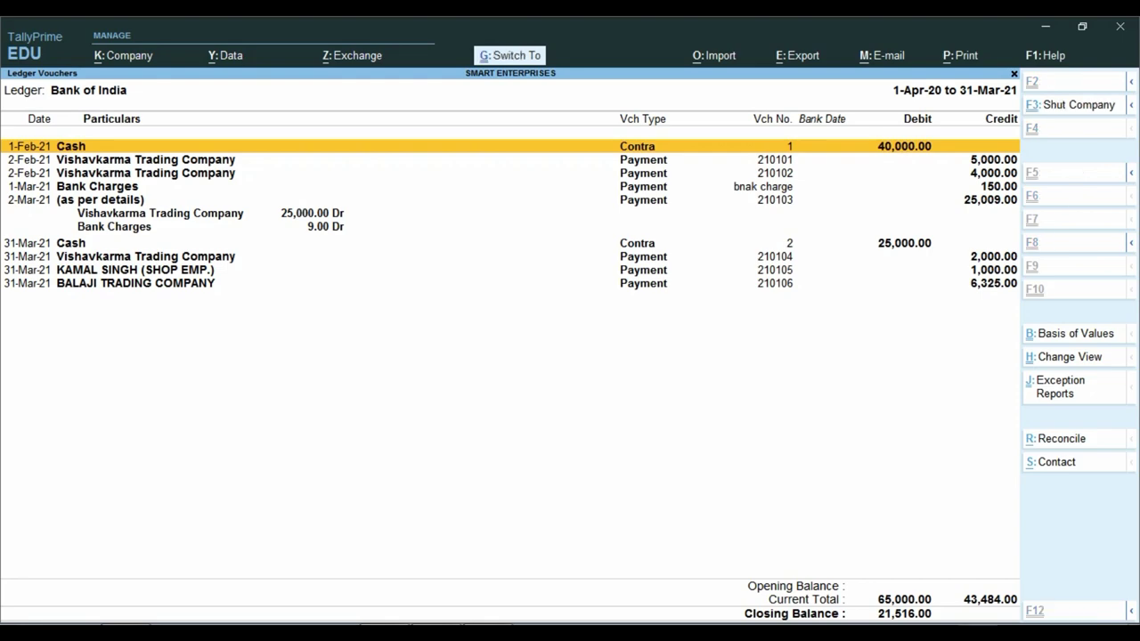
left_click_drag(861, 603, 940, 626)
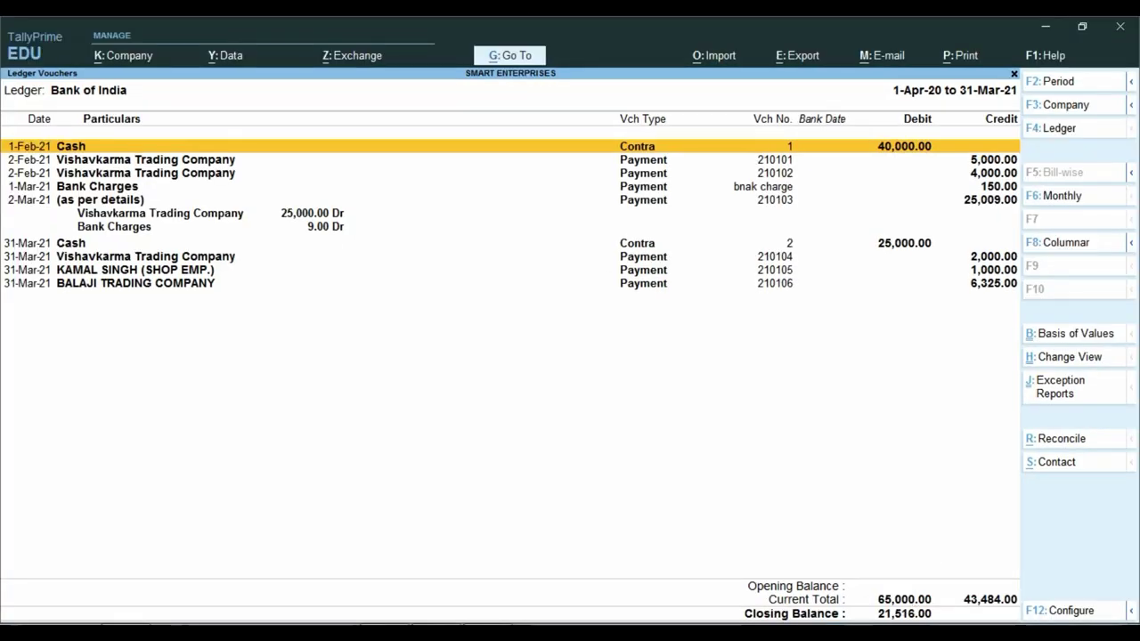
key("alt+Tab")
left_click(918, 436)
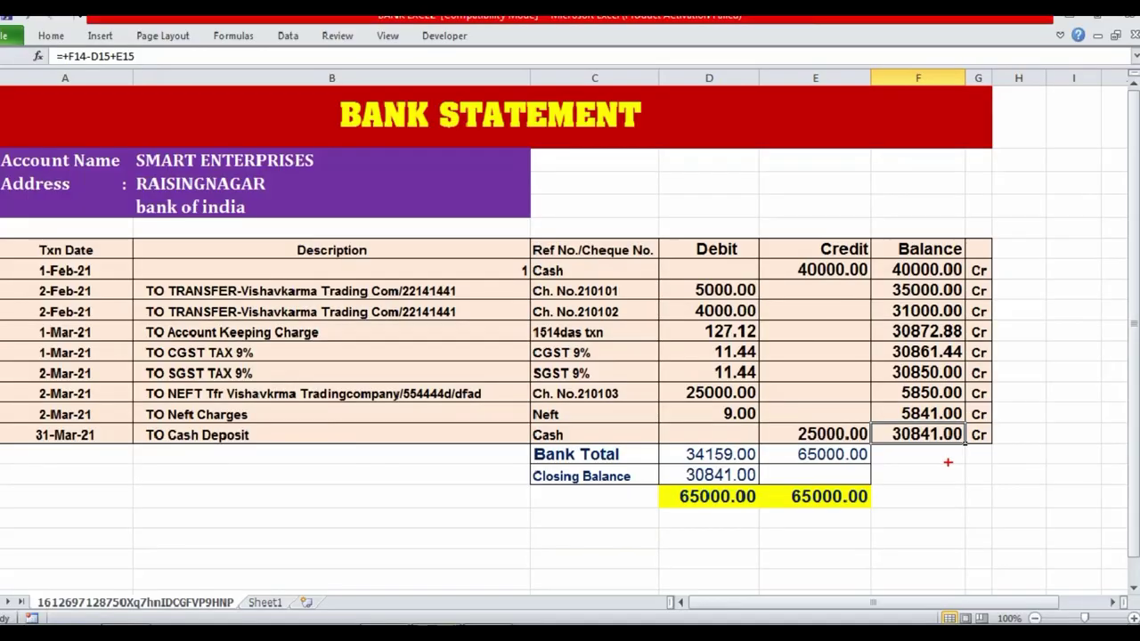
key("alt+Tab")
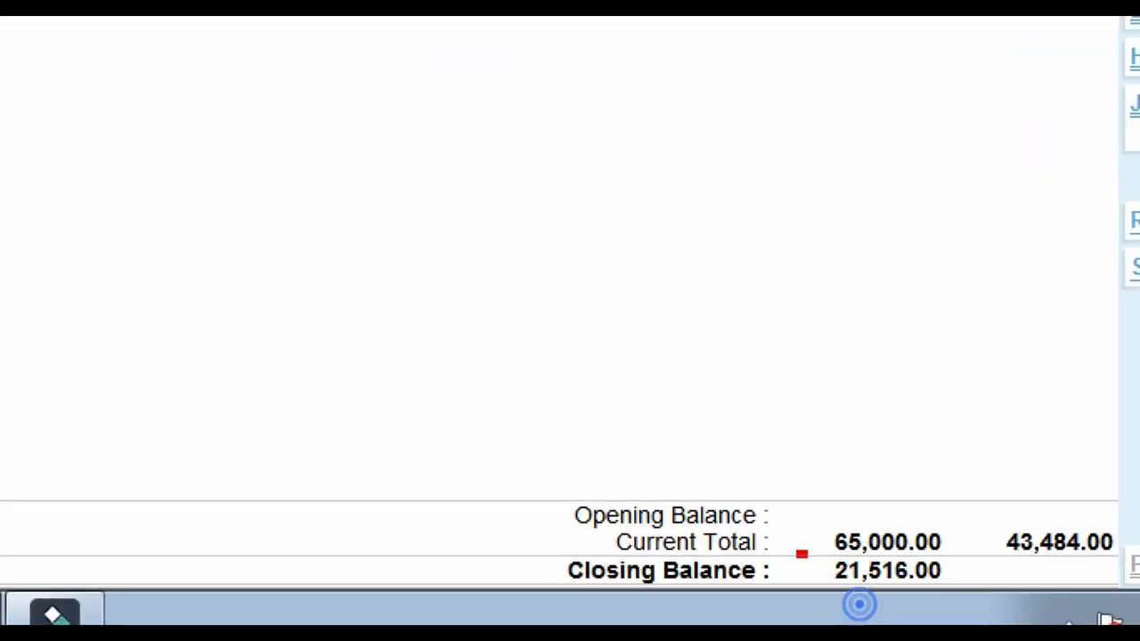
left_click_drag(805, 556, 971, 609)
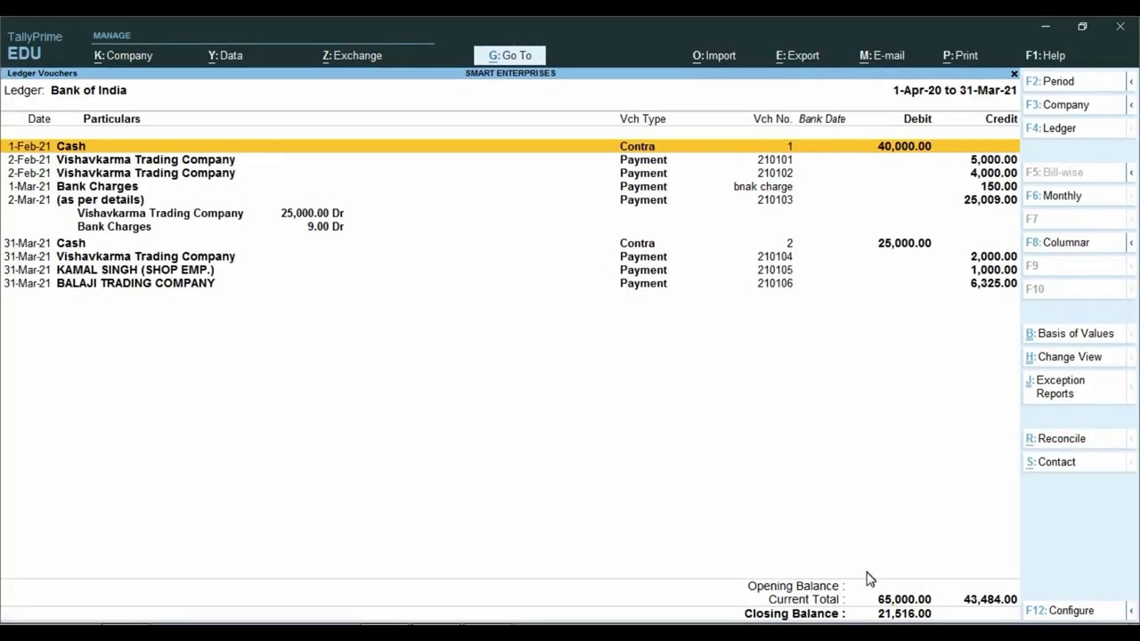
- Compare the ledger's debit and credit totals in TallyPrime with the bank statement's credit and debit totals in Excel
key("alt+Tab")
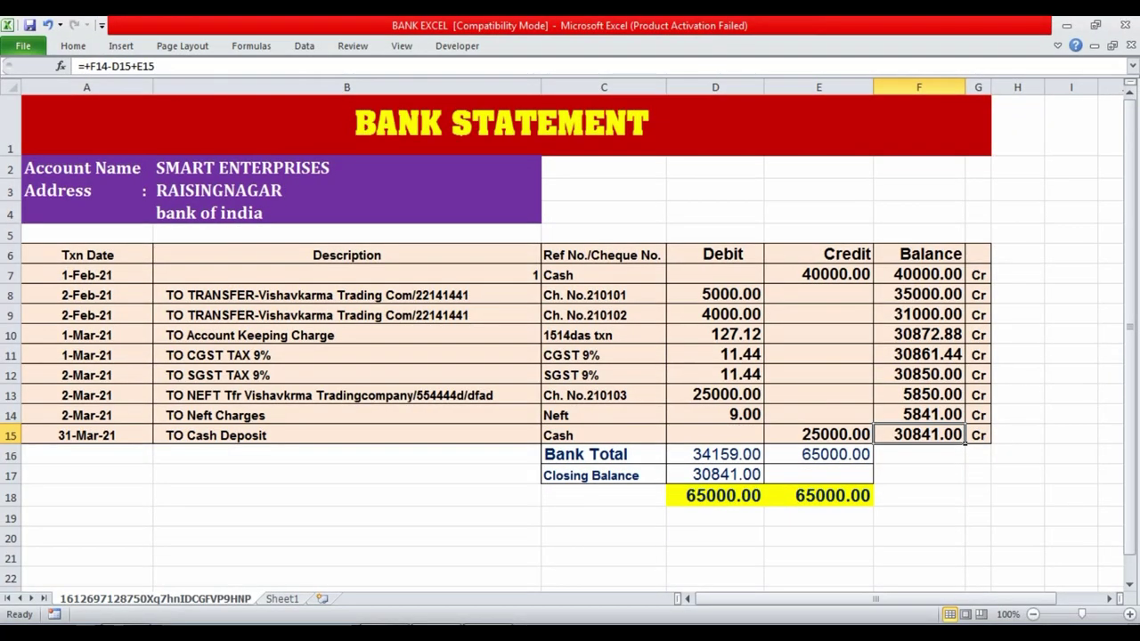
key("alt+Tab")
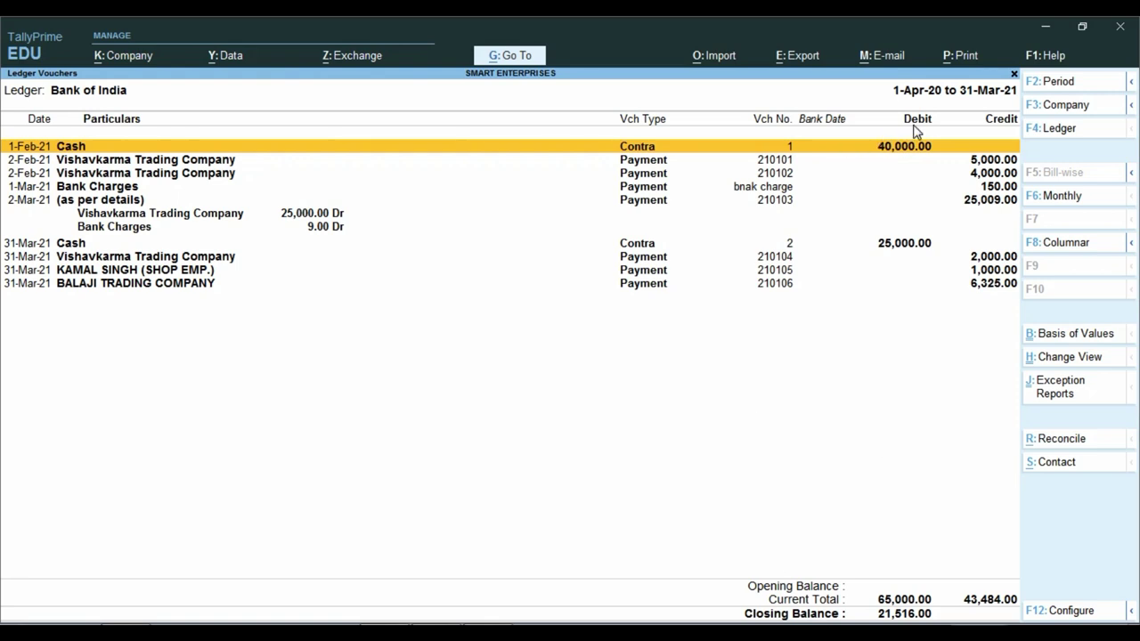
key("ctrl")
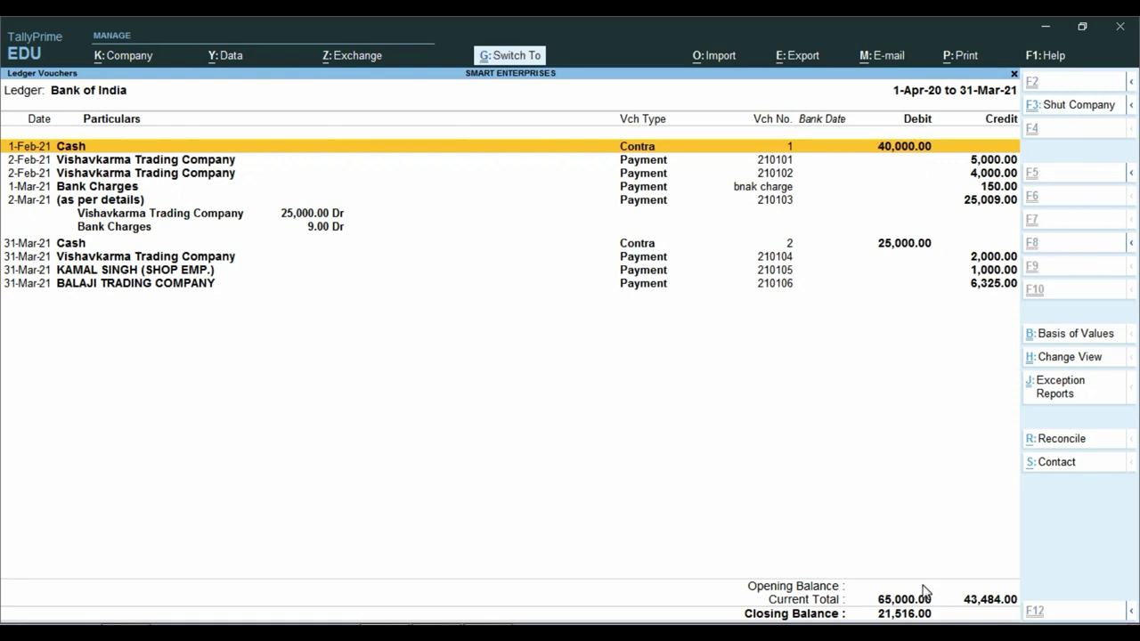
mouse_move(864, 580)
left_mouse_down()
mouse_move(887, 605)
mouse_move(957, 619)
left_mouse_up()
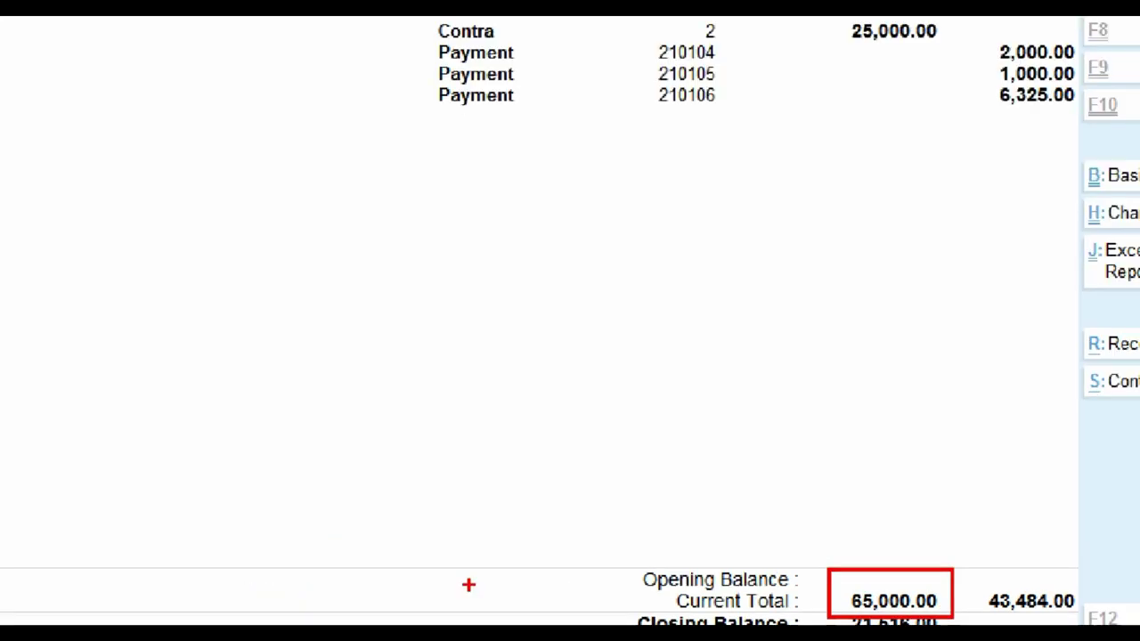
key("Escape")
key("alt+Tab")
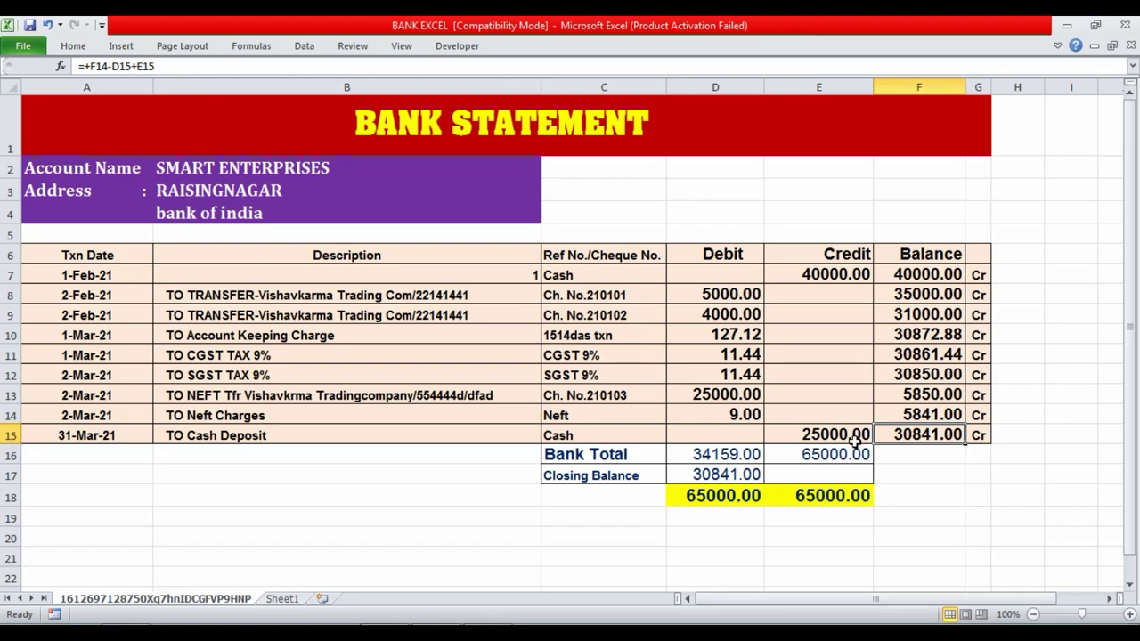
key("ctrl+1")
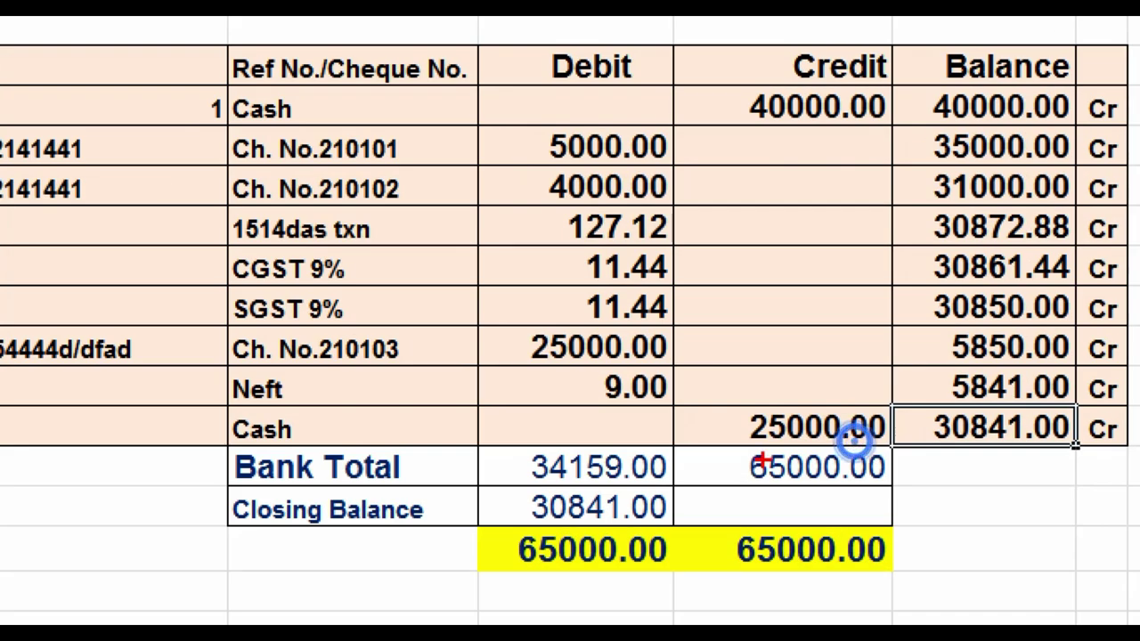
left_click(851, 437)
mouse_move(812, 444)
left_mouse_down()
mouse_move(780, 446)
mouse_move(840, 491)
mouse_move(891, 491)
left_mouse_up()
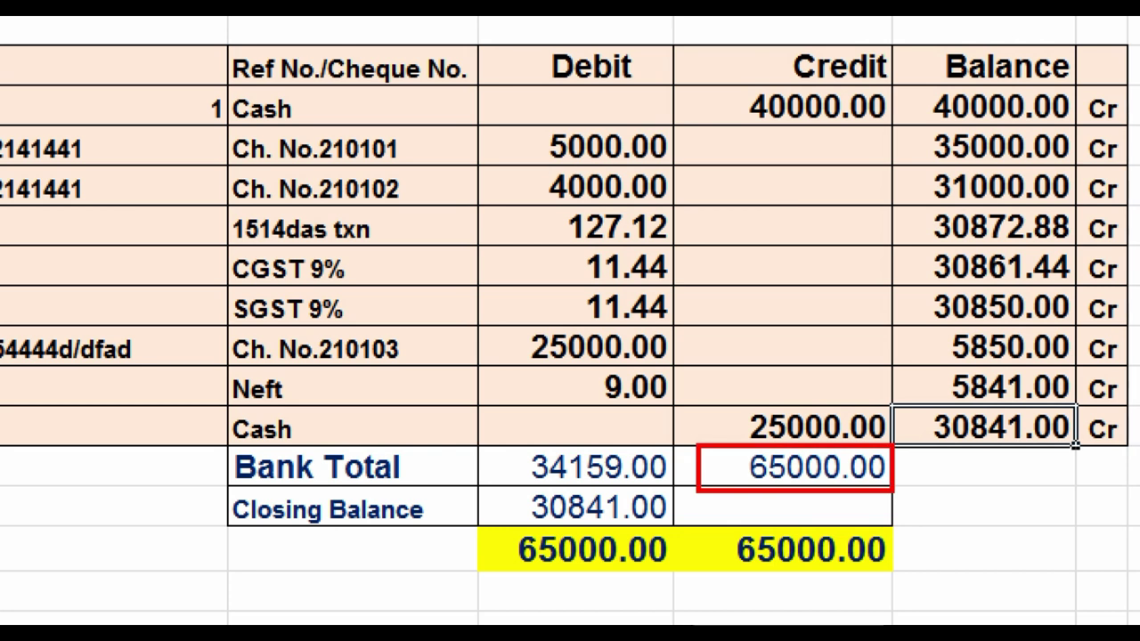
key("Escape")
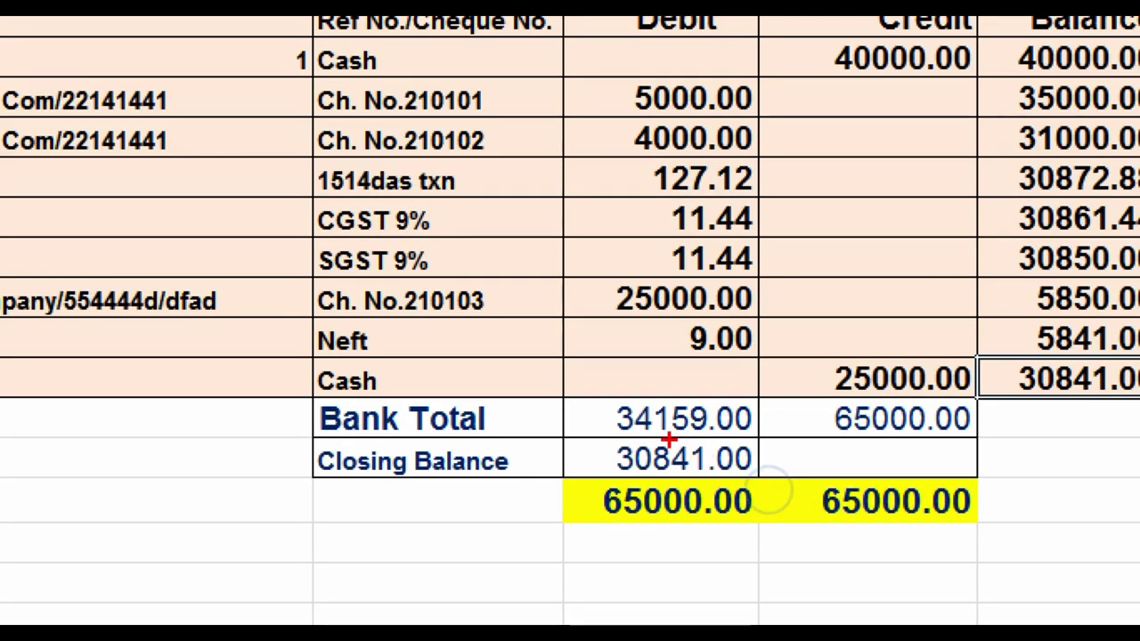
mouse_move(558, 395)
left_mouse_down()
mouse_move(601, 420)
mouse_move(769, 445)
mouse_move(758, 440)
left_mouse_up()
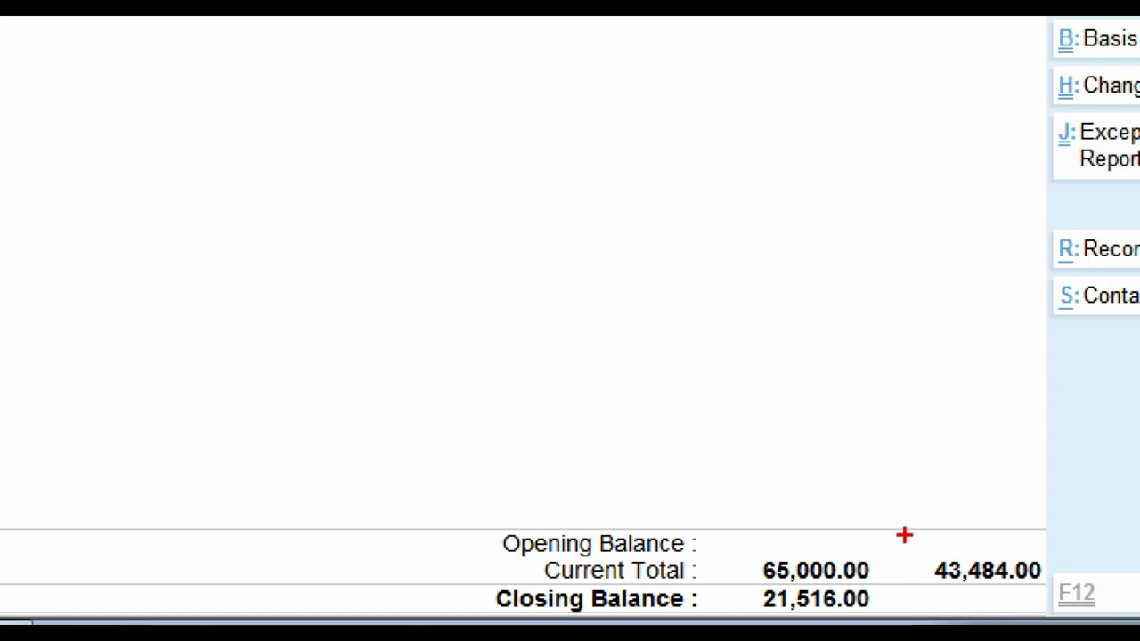
mouse_move(903, 534)
left_mouse_down()
mouse_move(982, 600)
mouse_move(1054, 596)
left_mouse_up()
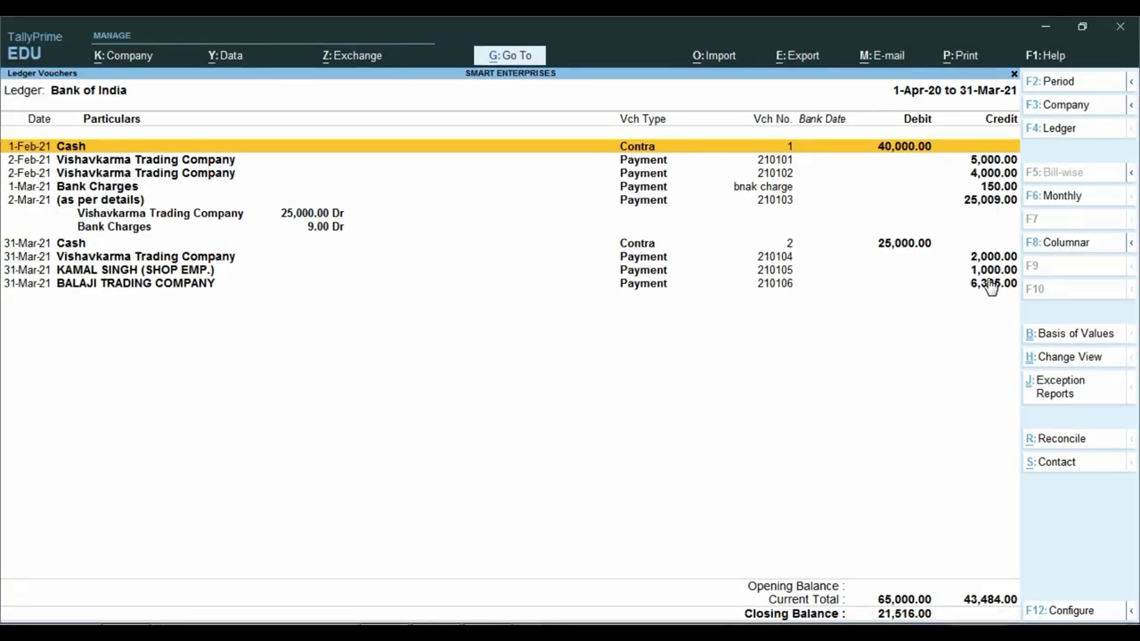
- Check the three 31-Mar-21 payments, vouchers 210104 to 210106, in the TallyPrime ledger against the Excel bank statement
key("alt+Tab")
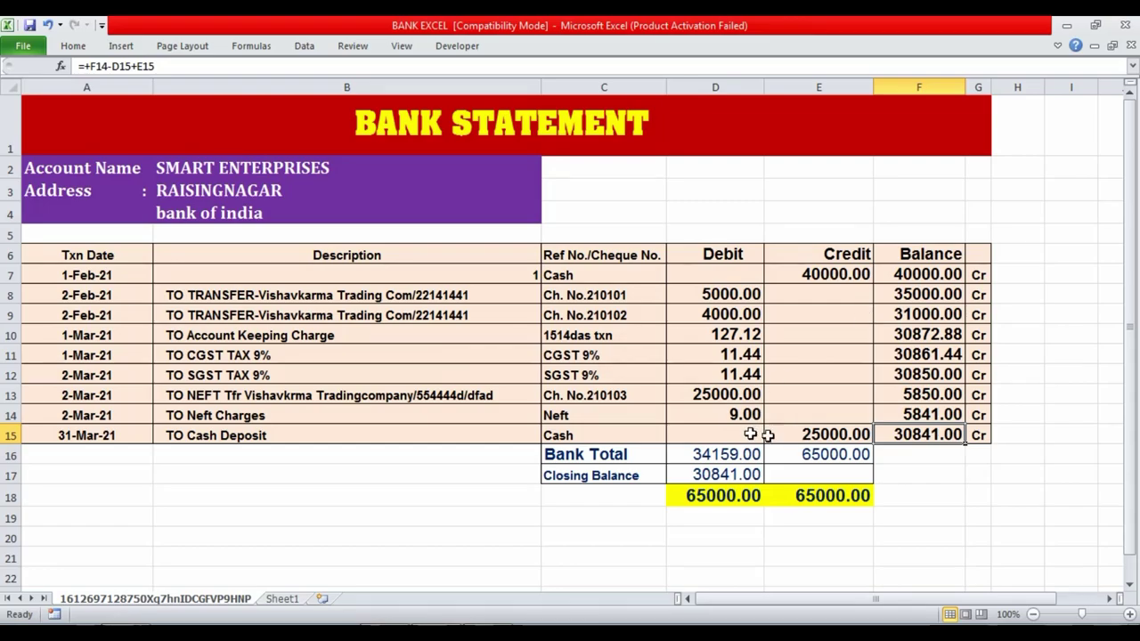
key("alt+Tab")
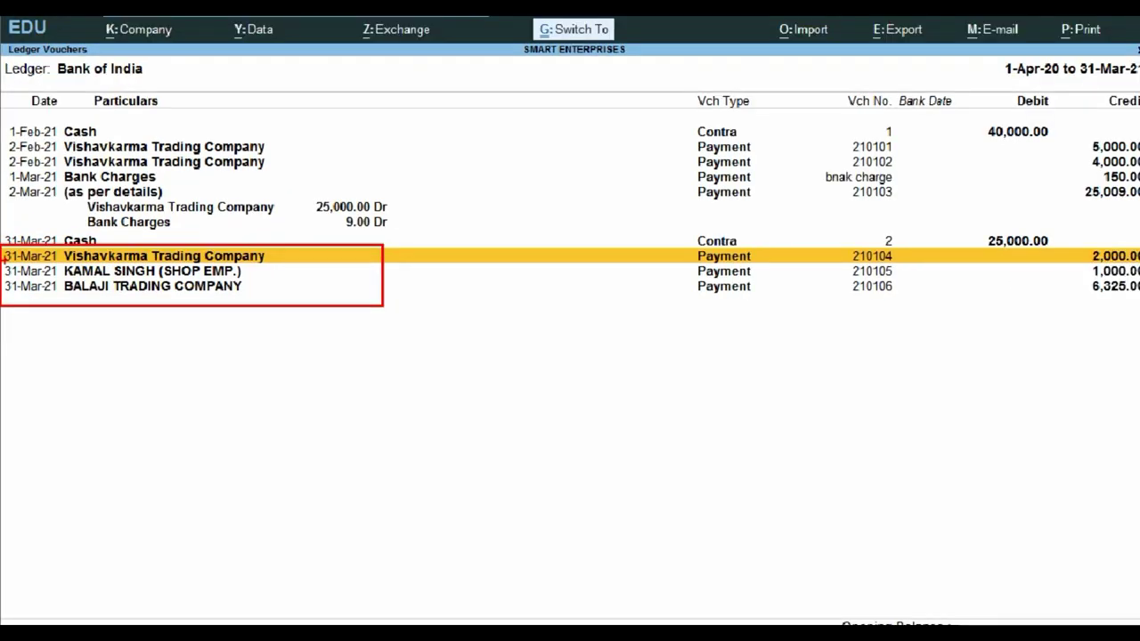
key("Return")
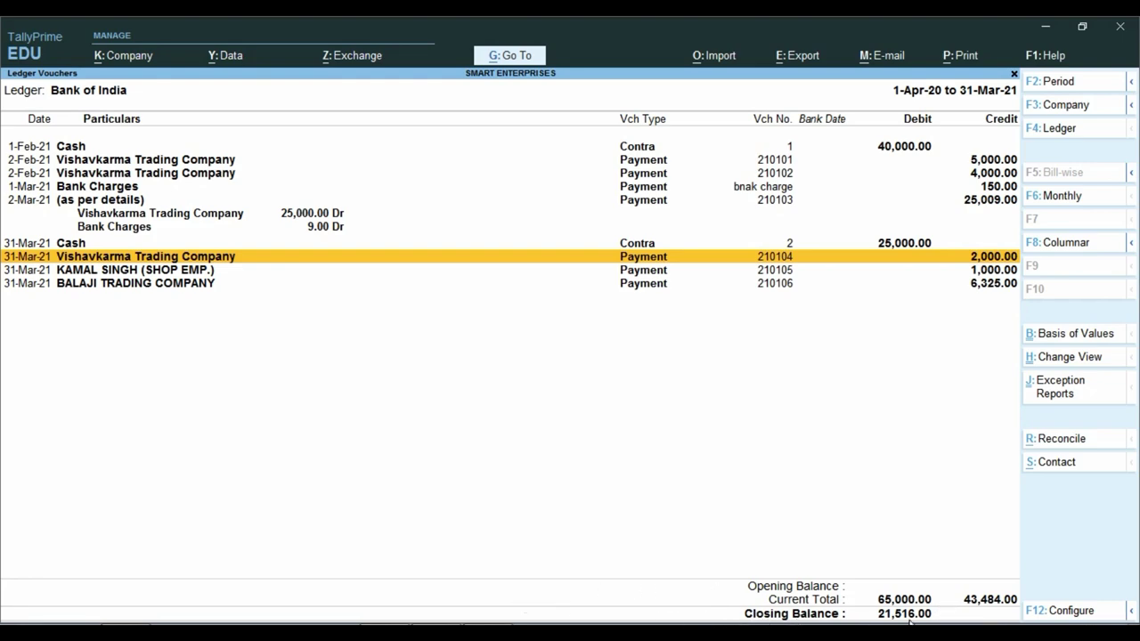
- Switch to the Excel bank statement and enter the ledger closing balance 21516 in cell F18
key("alt+Tab")
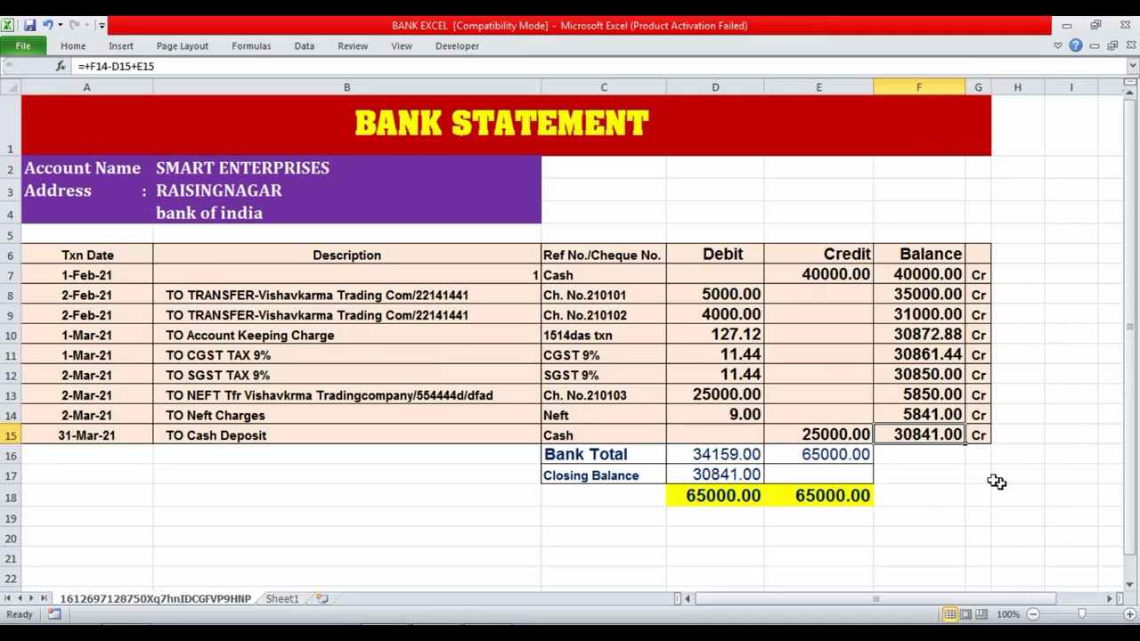
left_click(913, 495)
type("21516")
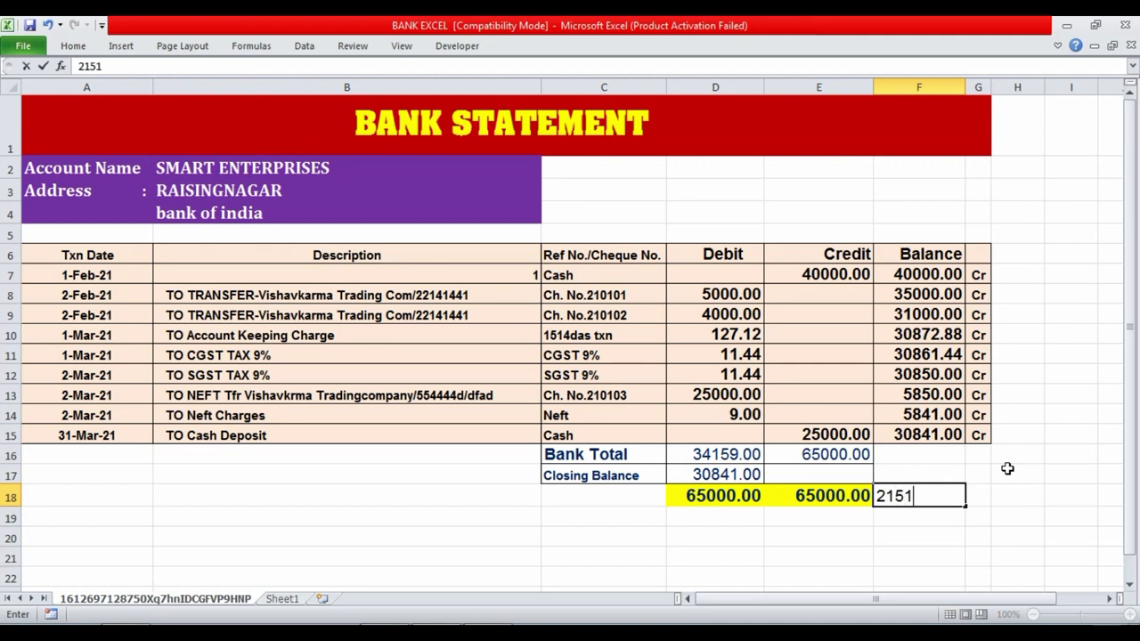
key("Return")
- Calculate the difference between the bank balance and the ledger balance in cell F19 with the formula +F15-F18
type("+")
key("Up")
key("Up")
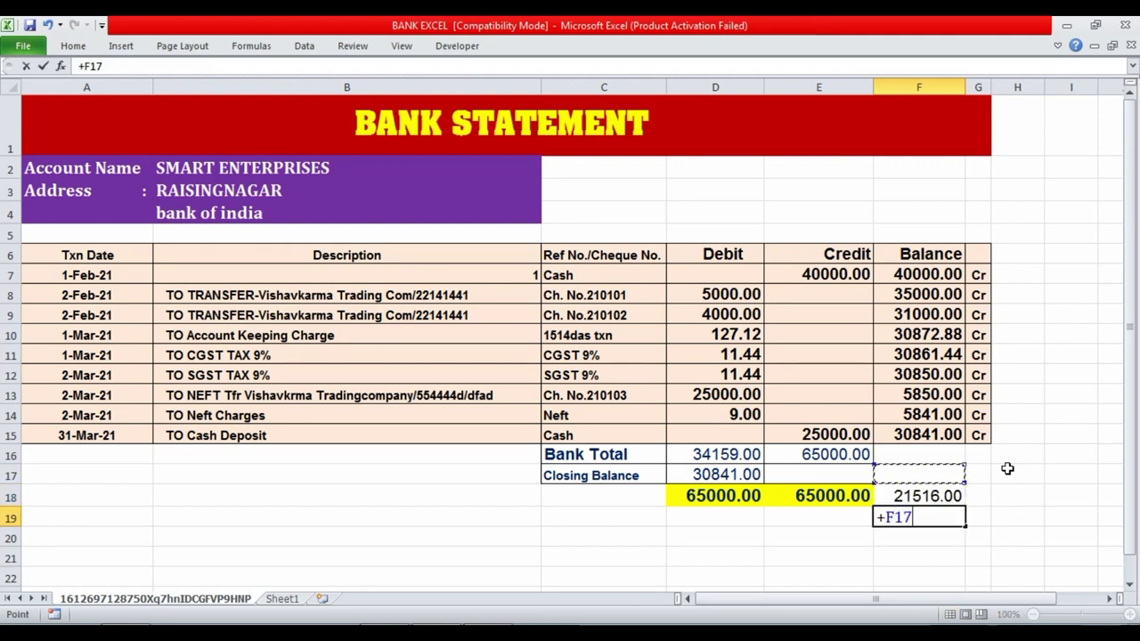
key("Up")
key("Up")
type("-")
key("Up")
key("Return")
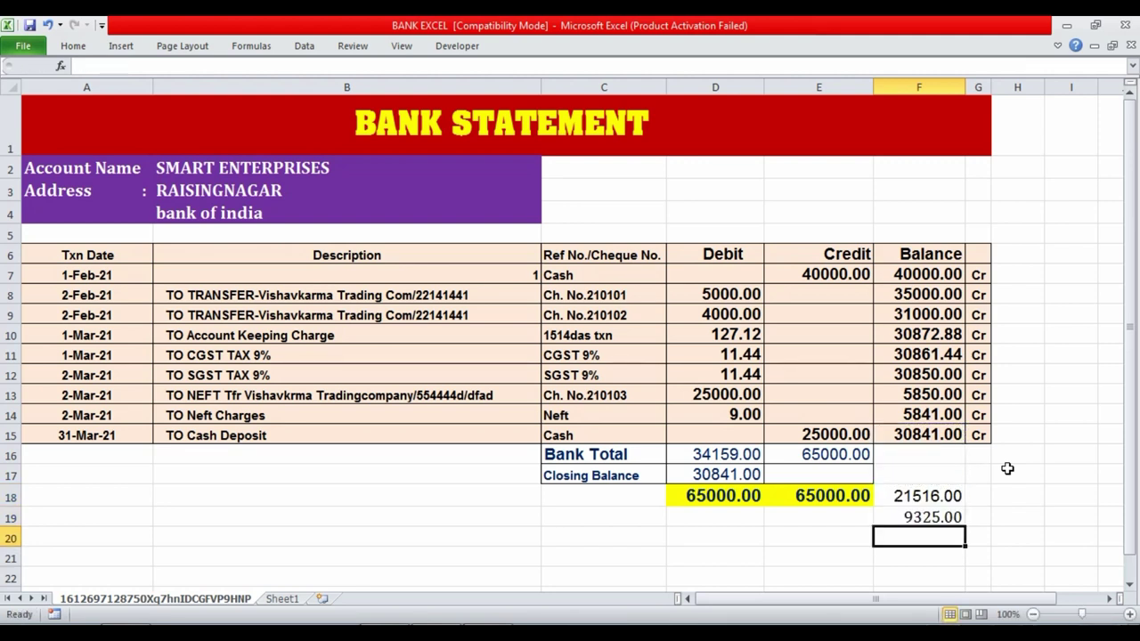
left_click(932, 517)
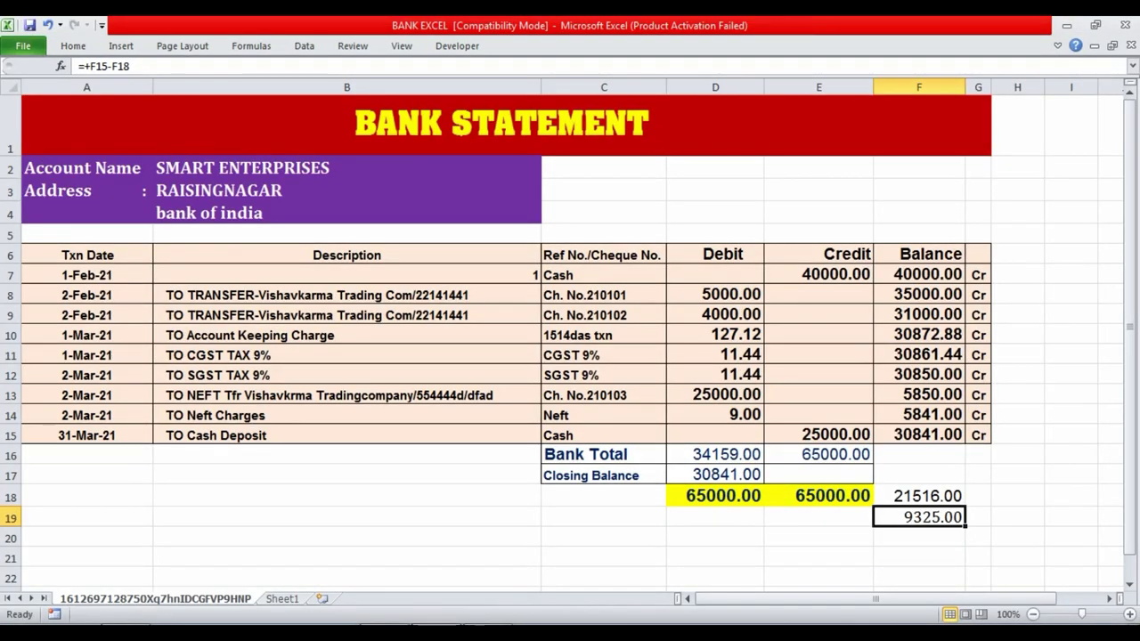
- Check the amounts of payments 210104 to 210106 in TallyPrime against the balance difference, then review the final balance in Excel
key("alt+Tab")
key("ctrl")
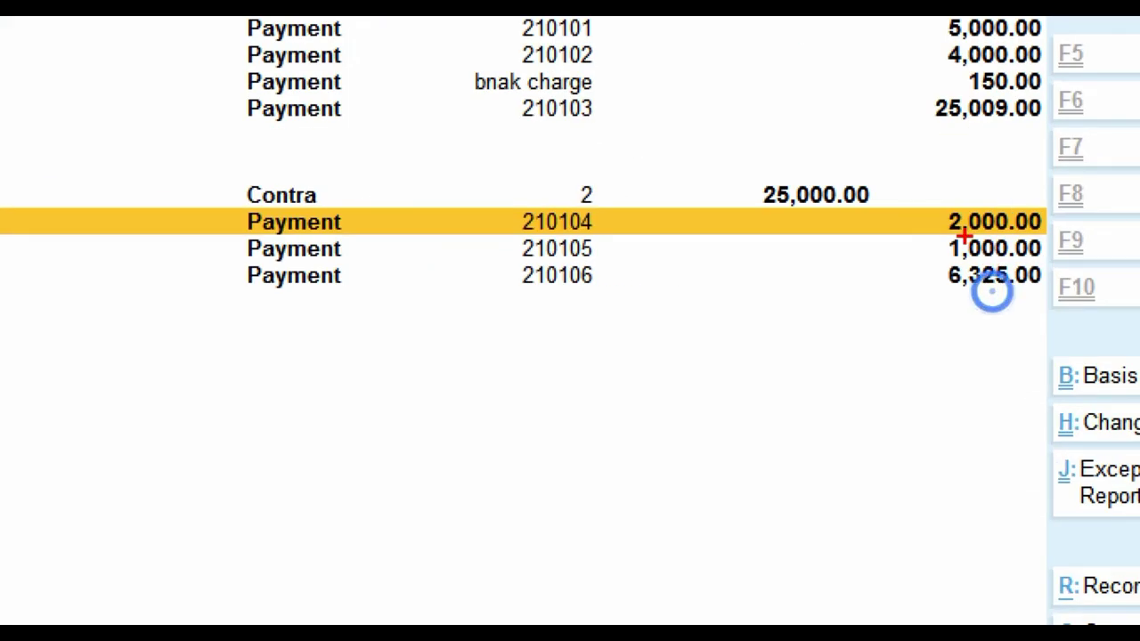
mouse_move(922, 197)
left_mouse_down()
mouse_move(957, 285)
mouse_move(1052, 307)
left_mouse_up()
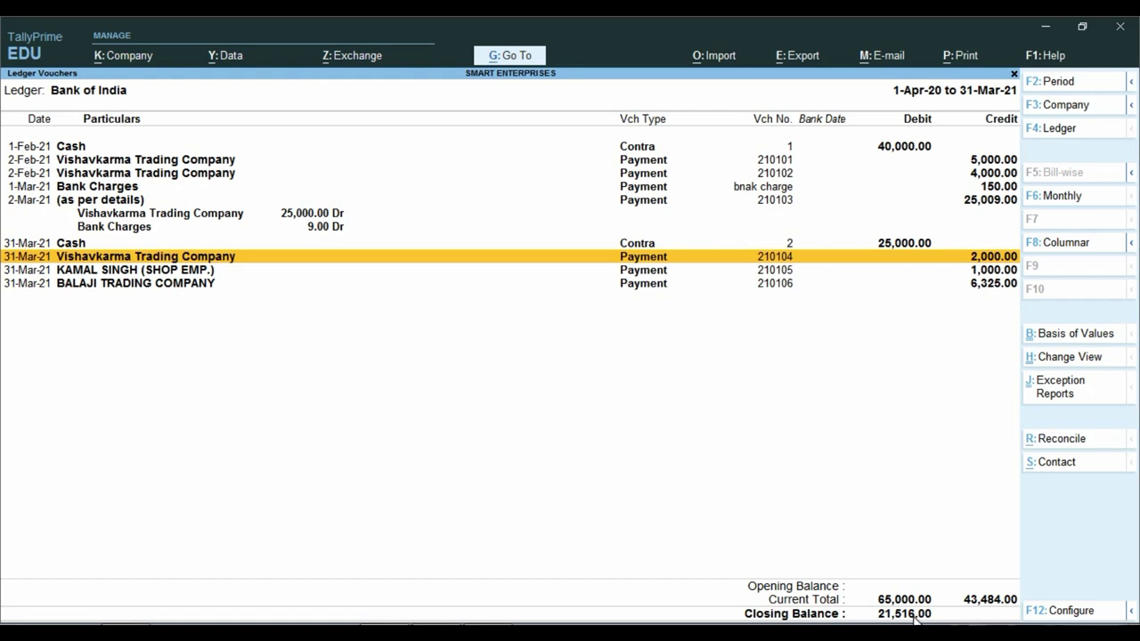
key("alt+Tab")
left_click(929, 434)
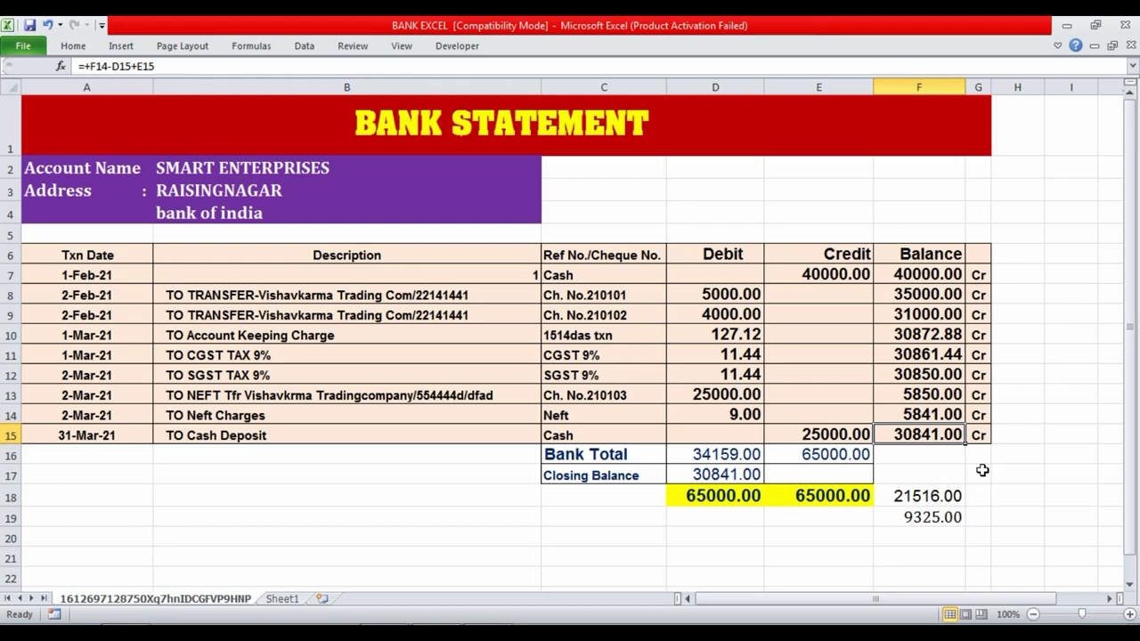
- Switch to TallyPrime, check the ledger's Bank Date column, and open the bank reconciliation for Bank of India
key("alt+Tab")
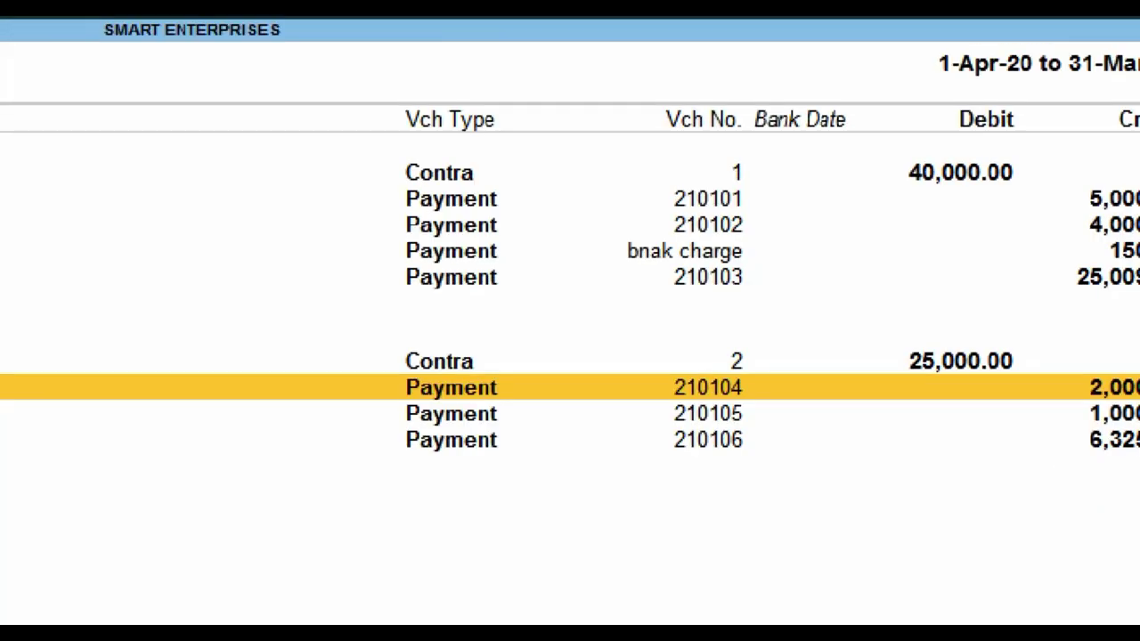
left_click_drag(733, 90, 885, 136)
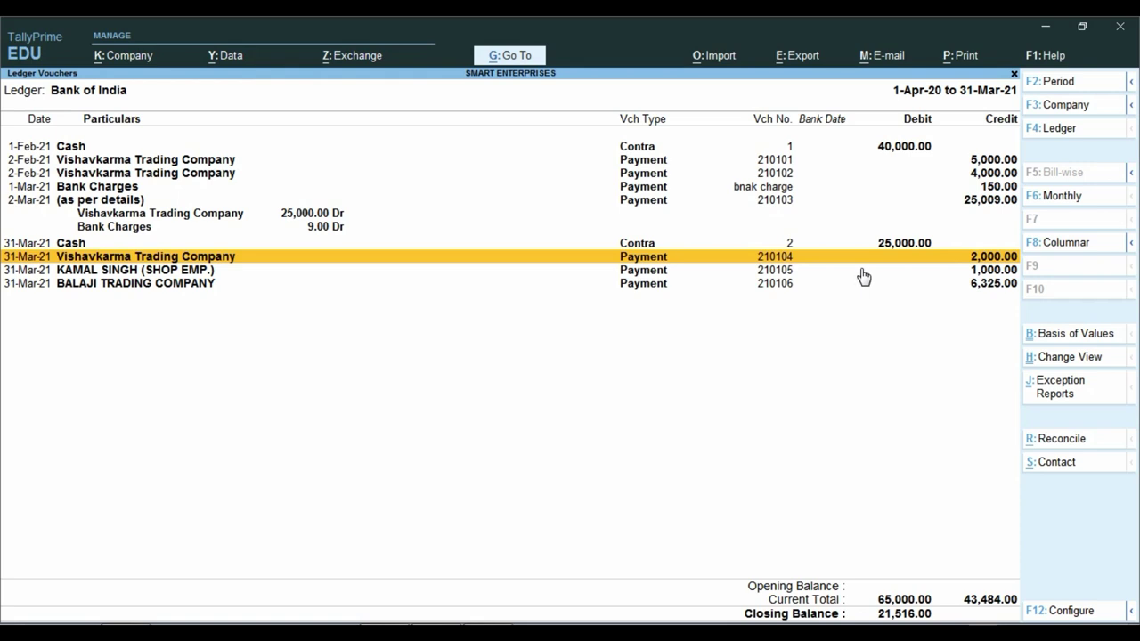
left_click(845, 150)
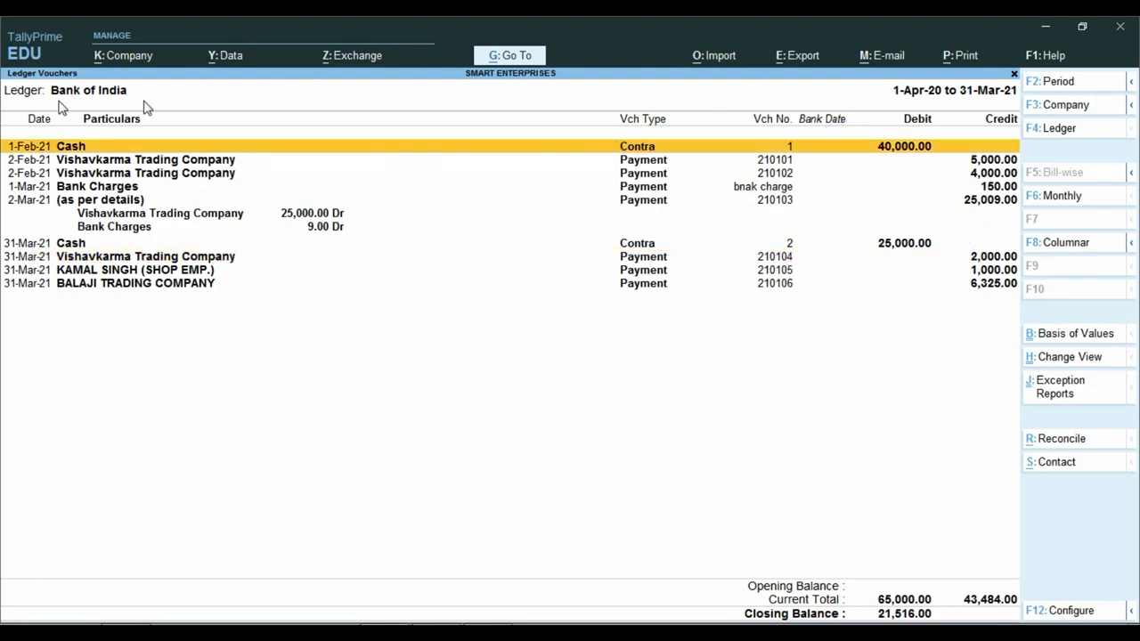
key("ctrl")
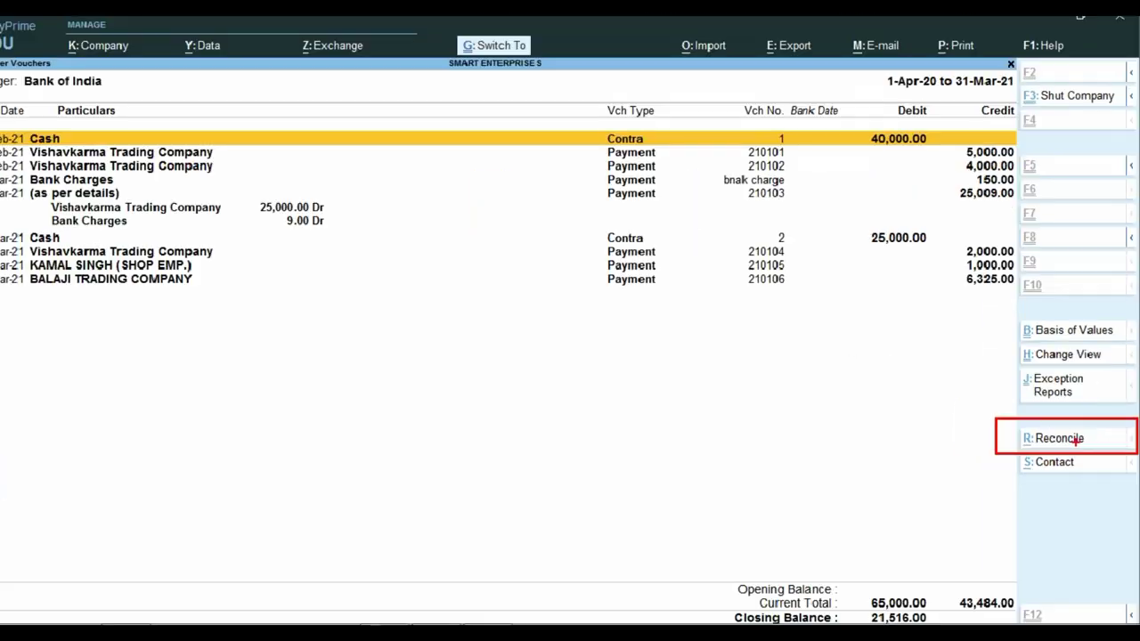
left_click(1070, 449)
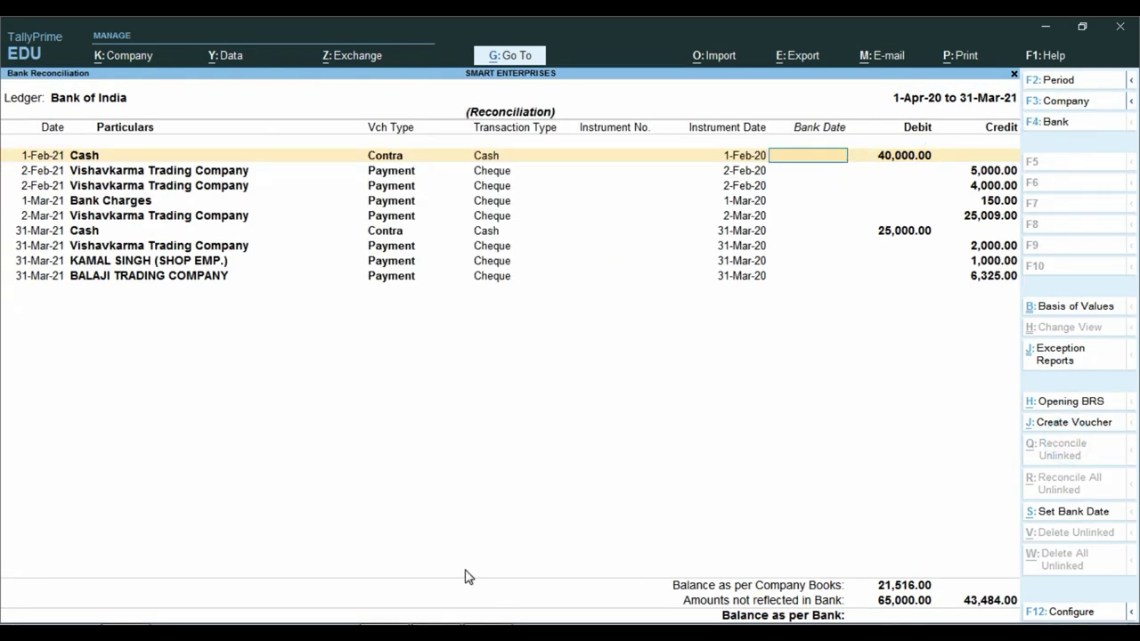
- Look up the 40,000 cash deposit in the Excel statement and set its bank date to 1-Feb-21 in TallyPrime
left_click(466, 623)
left_click(804, 287)
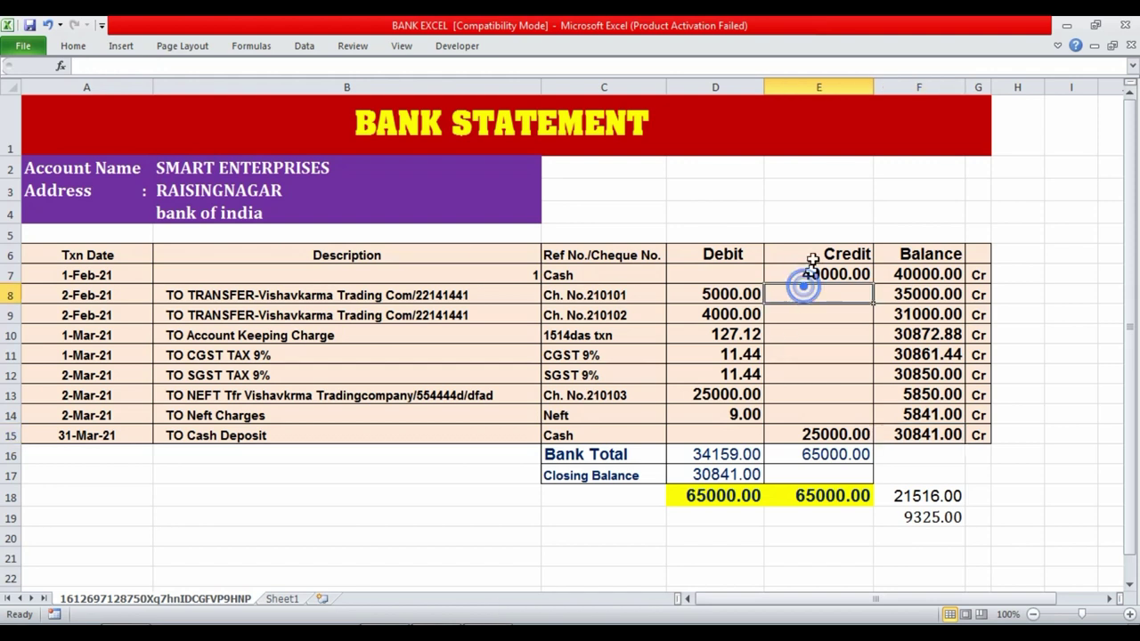
left_click(102, 274)
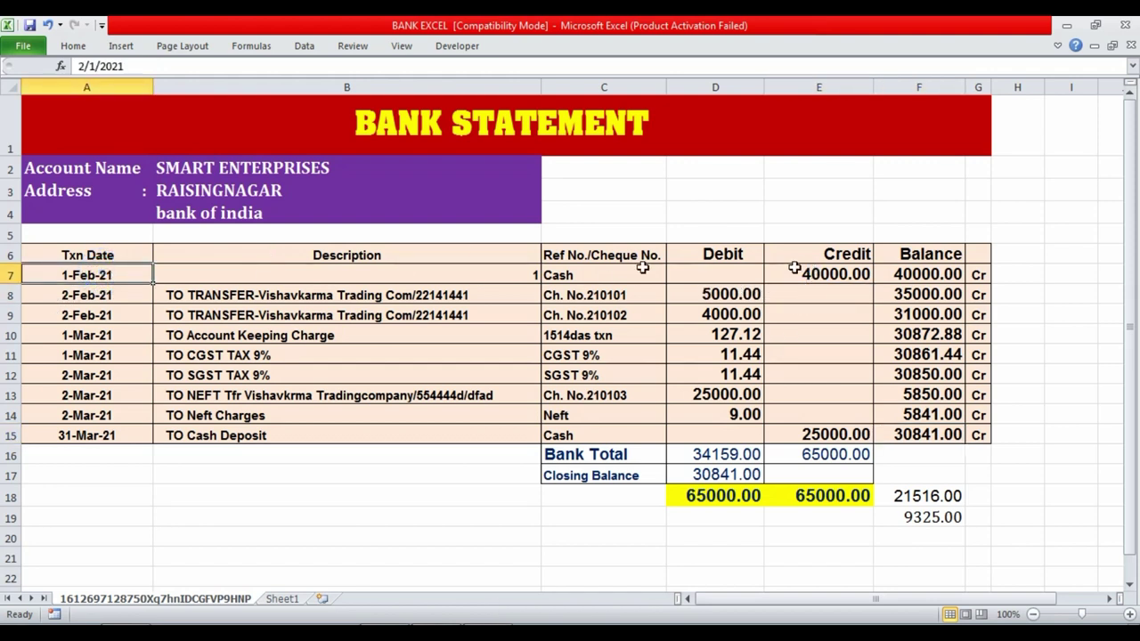
key("alt+Tab")
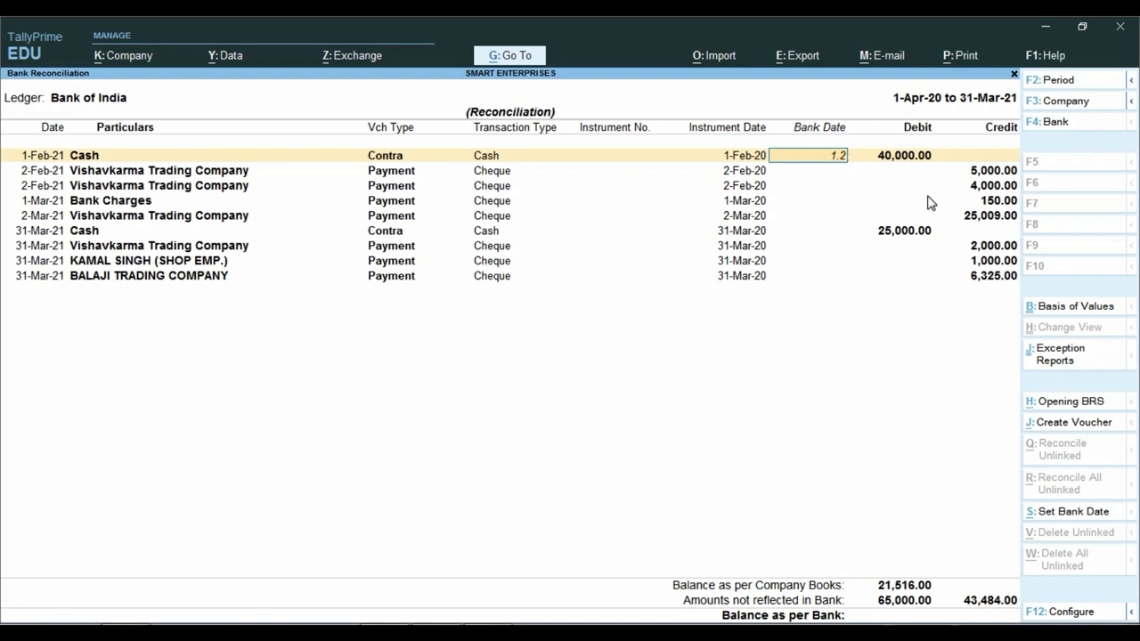
type(".")
type("2021")
key("Return")
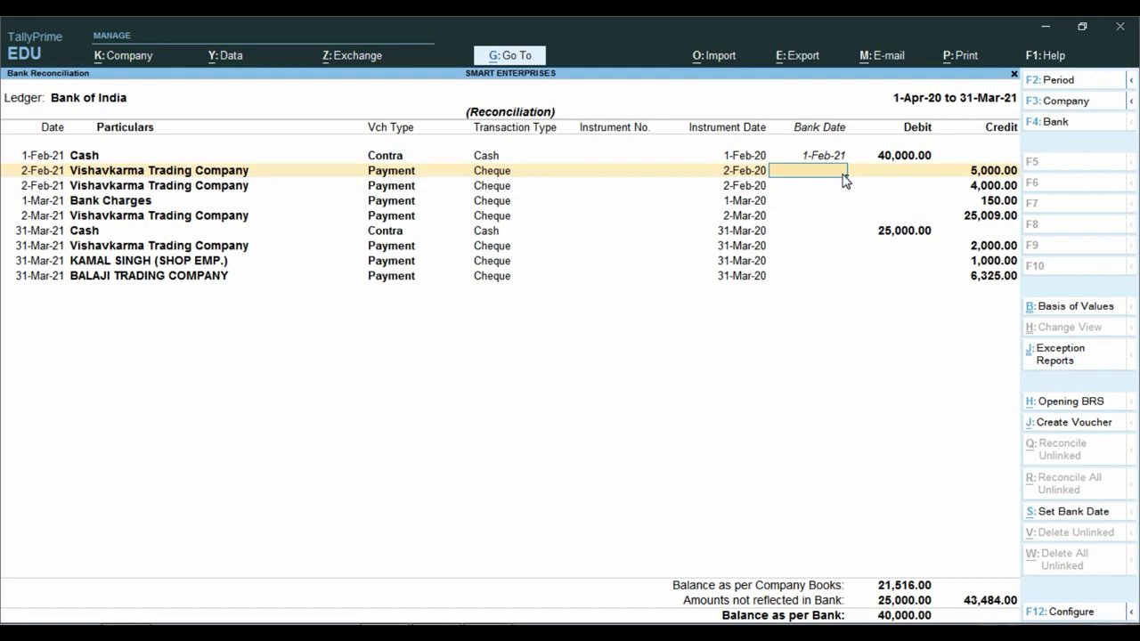
- Check the 5,000 transfer in the Excel statement and set the matching payment's bank date to 2-Feb-21 in TallyPrime
key("alt+Tab")
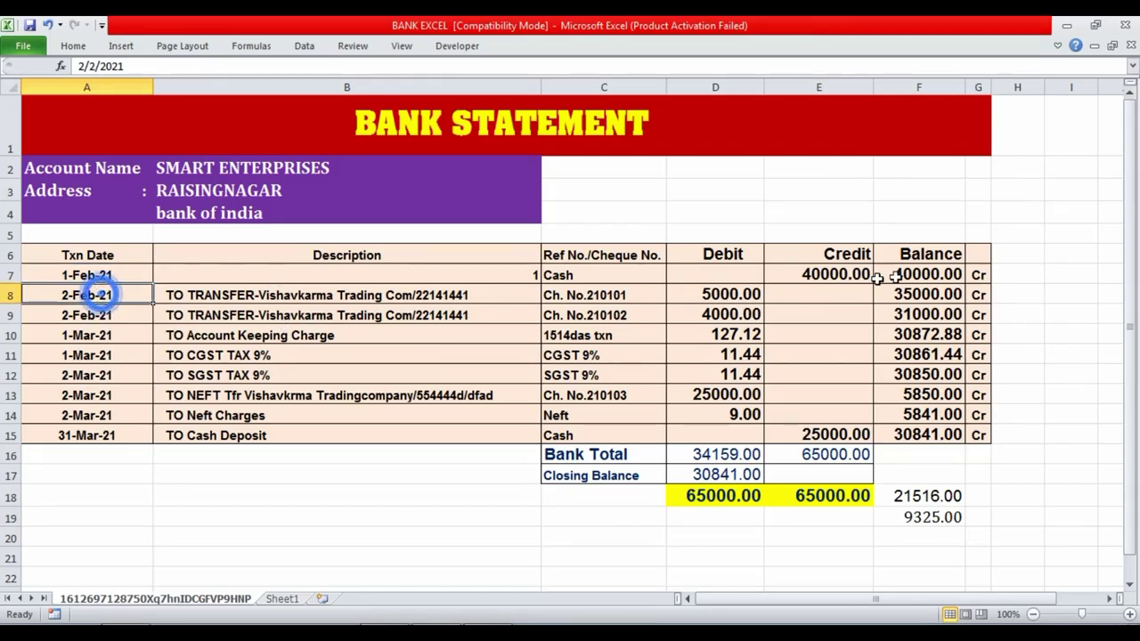
key("alt+Tab")
type("2.2.2021")
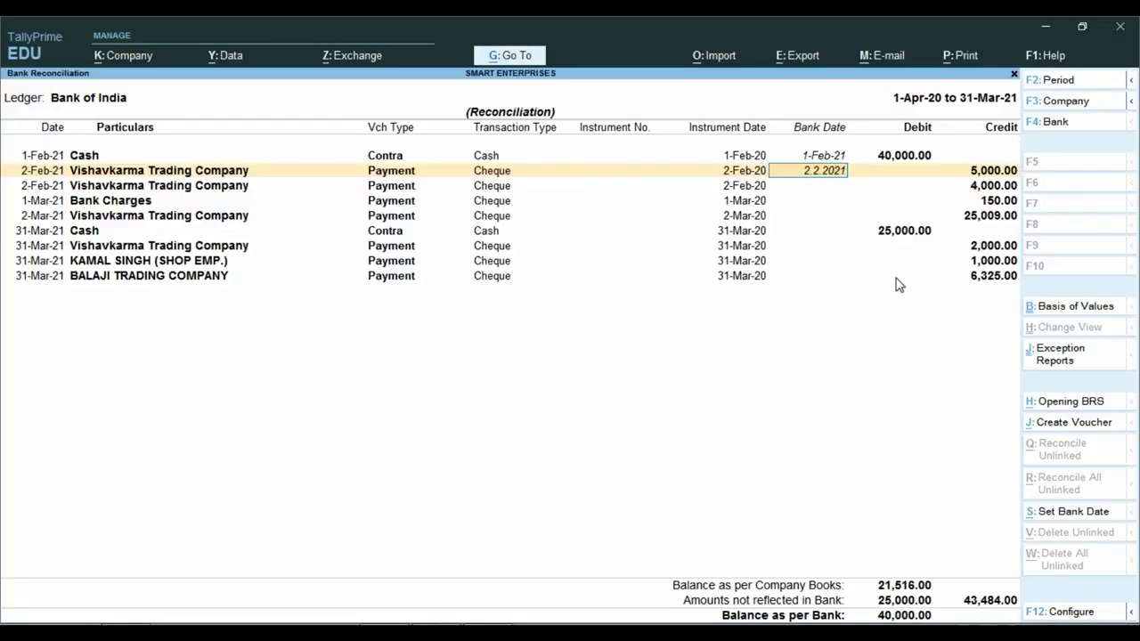
key("Return")
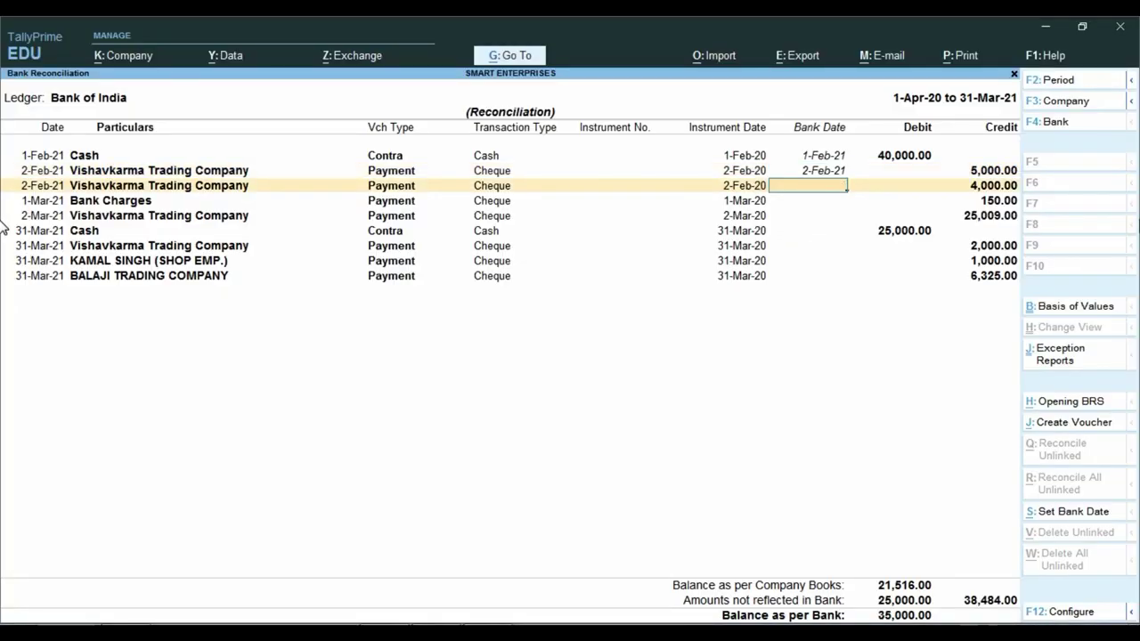
- Check the 4,000 transfer in the Excel statement and set the matching payment's bank date to 2-Feb-21 in TallyPrime
key("alt+Tab")
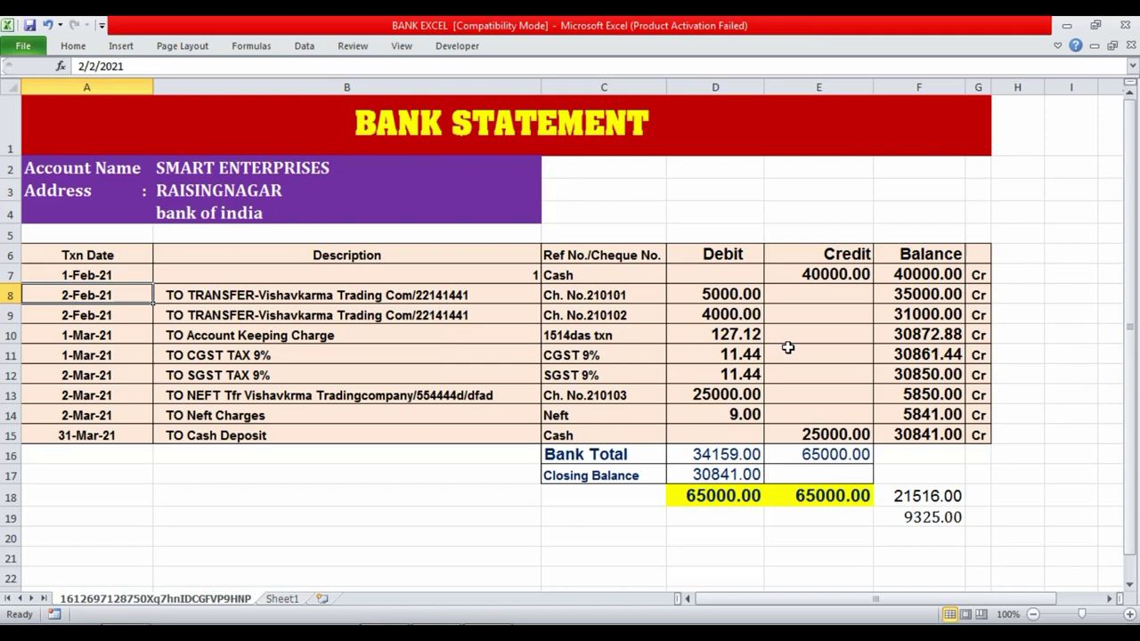
left_click(726, 315)
key("alt+Tab")
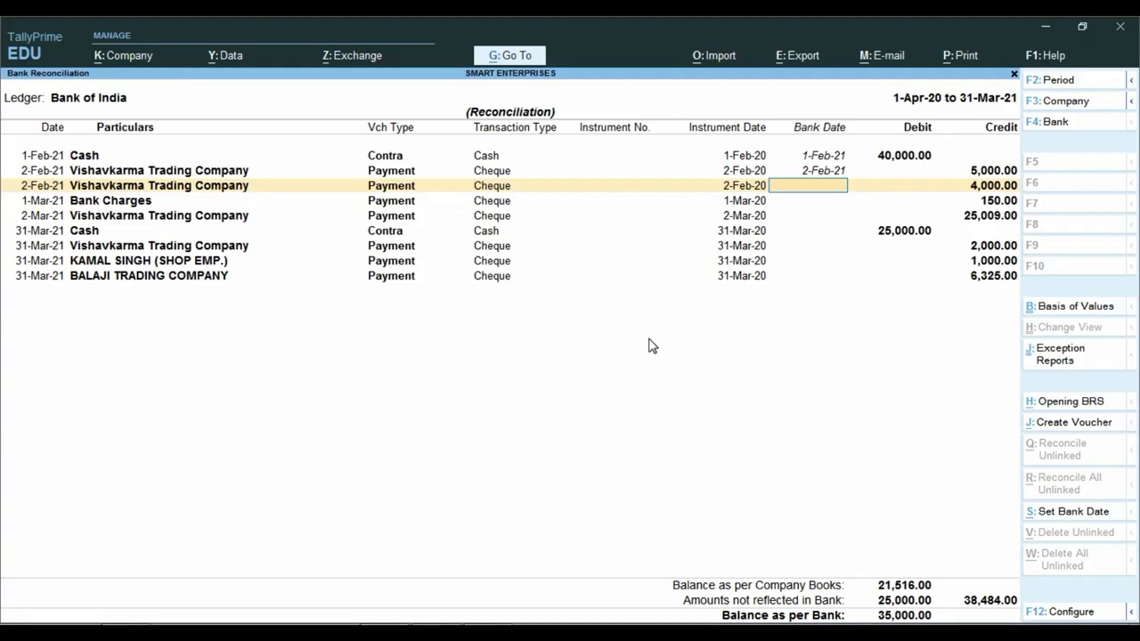
type("2.2.2021")
key("Return")
- Look up the account keeping charge date in the Excel statement and set the Bank Charges entry's bank date to 1-Mar-21 in TallyPrime
key("alt+Tab")
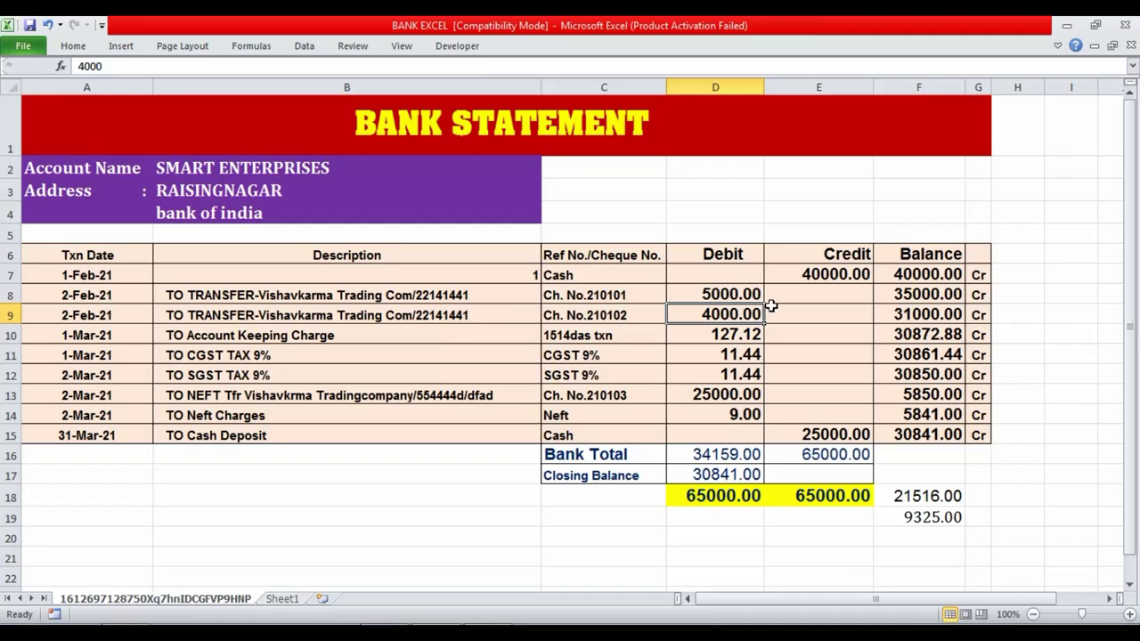
left_click(699, 338)
left_click(66, 340)
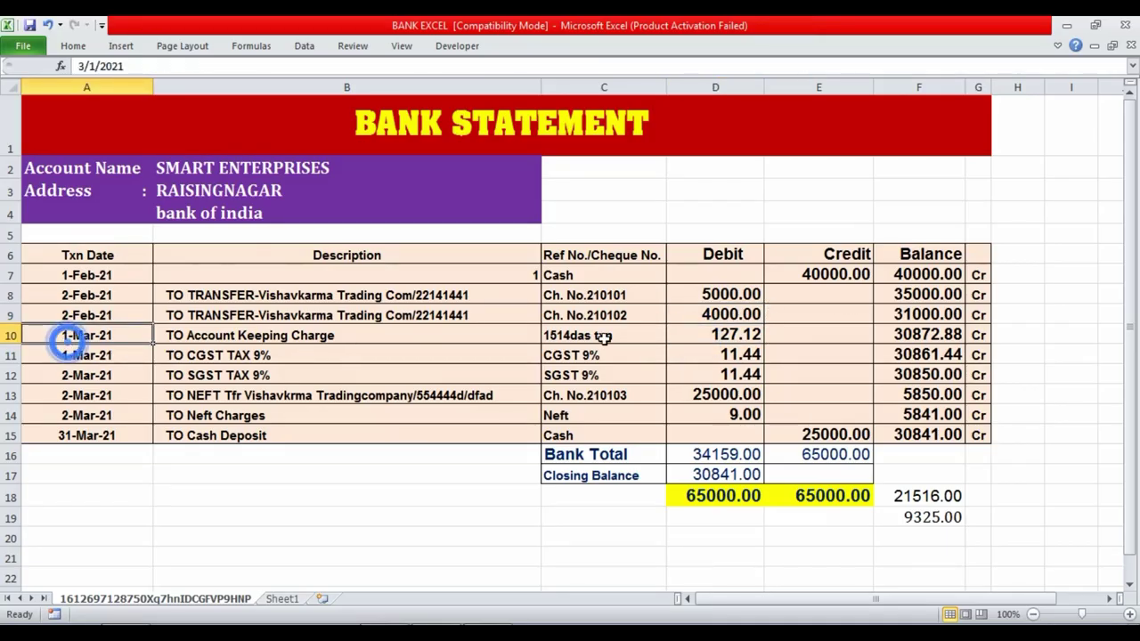
key("alt+Tab")
type("1-3-2021")
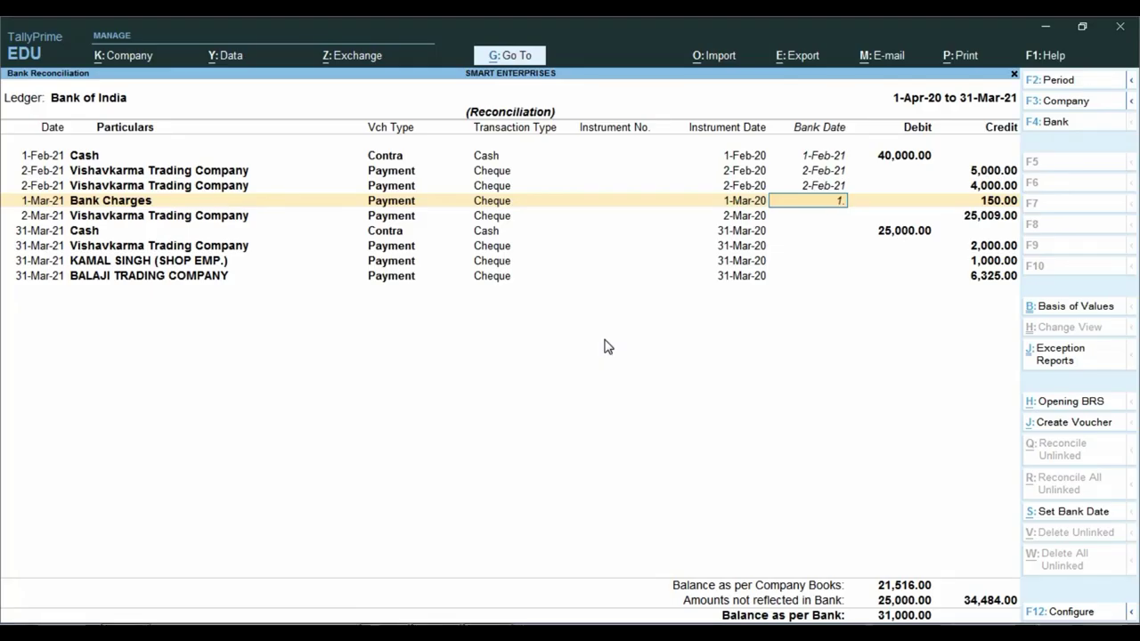
key("Return")
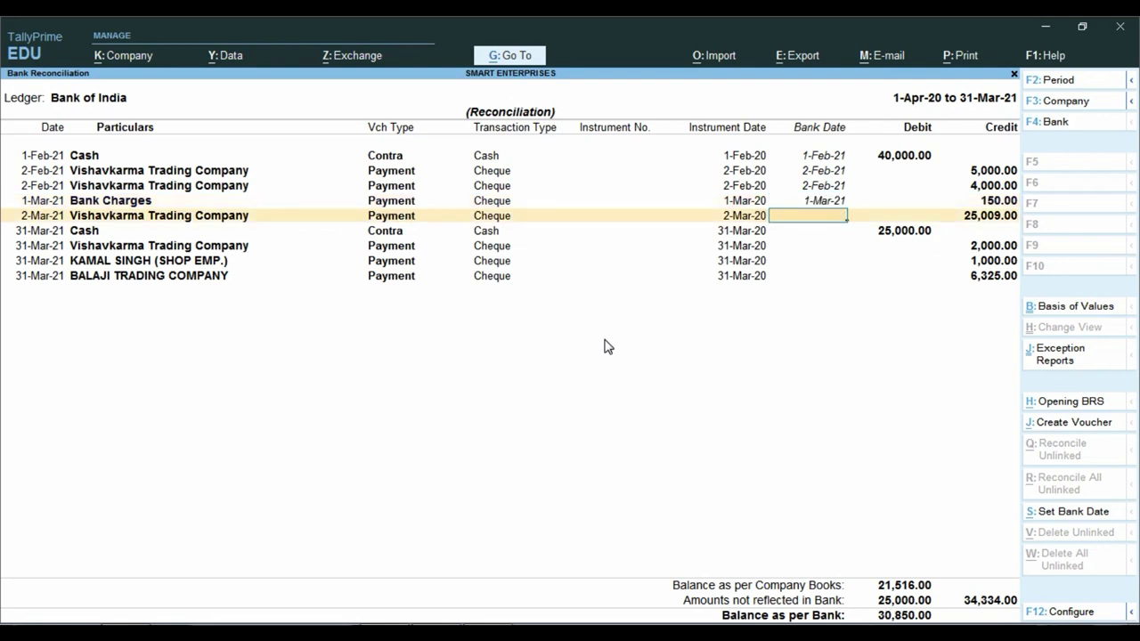
- Check the NEFT transfer plus its charge in the Excel statement and set the 25,009 payment's bank date to 2-Mar-21 in TallyPrime
key("alt+Tab")
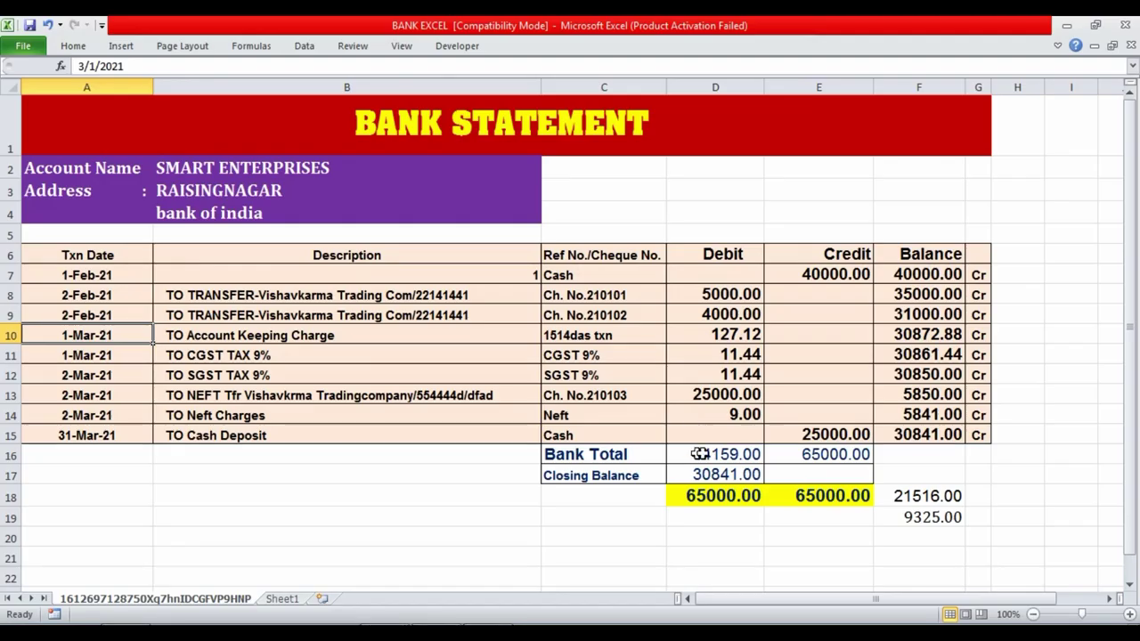
left_click_drag(703, 394, 705, 411)
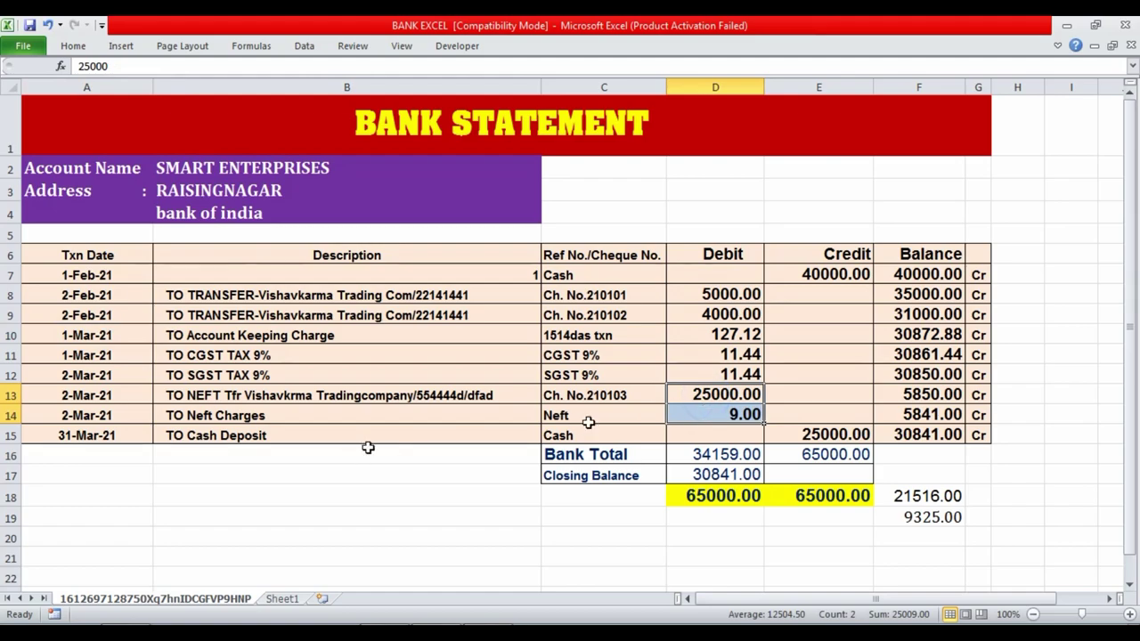
key("alt+Tab")
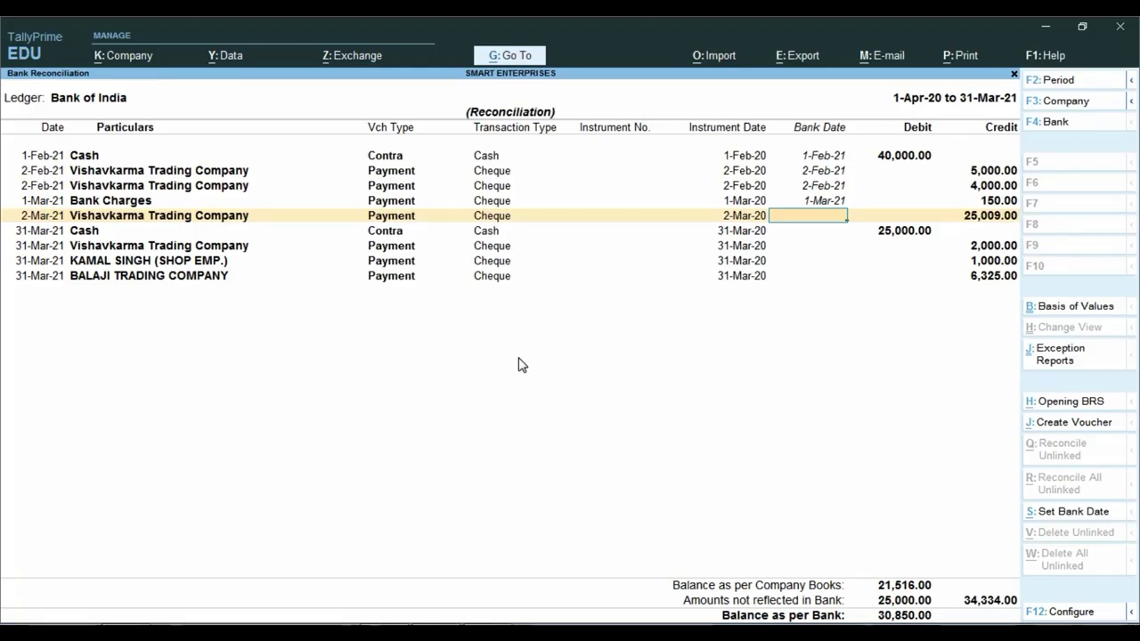
type("2.3.2021")
key("Return")
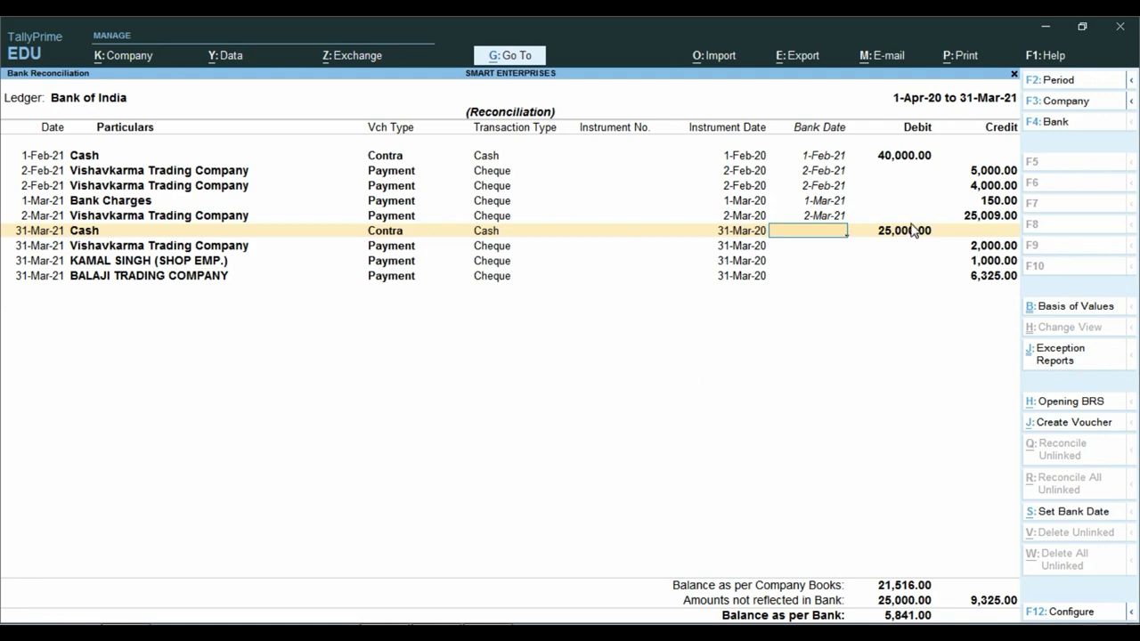
- Look up the 25,000 cash deposit in the Excel statement and set its bank date to 31-Mar-21 in TallyPrime
key("alt+Tab")
left_click(818, 434)
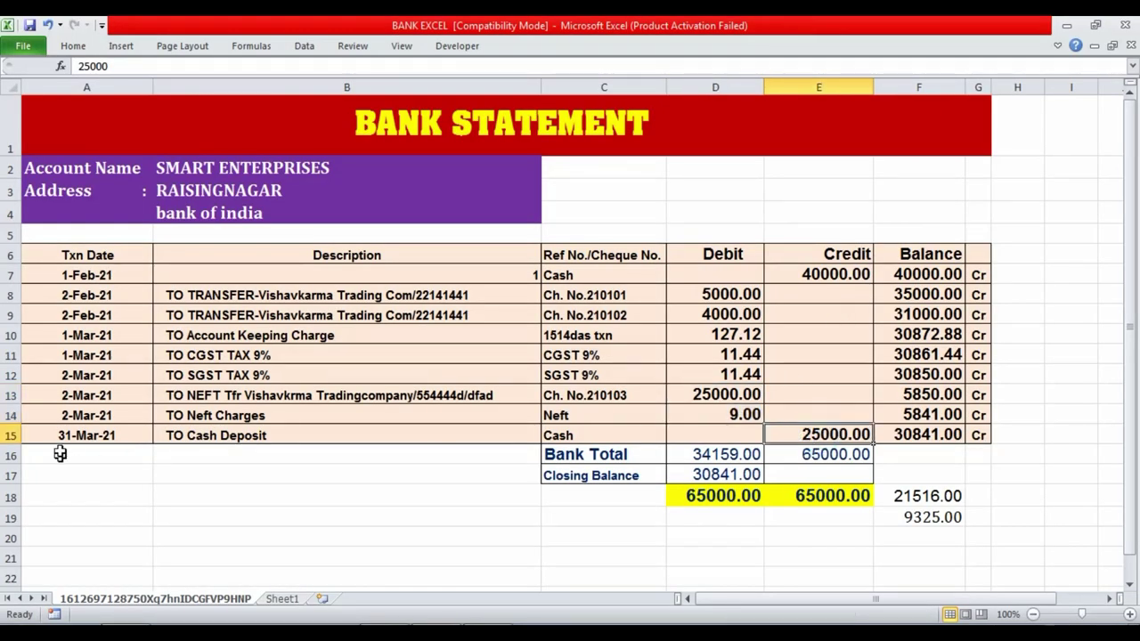
left_click(89, 435)
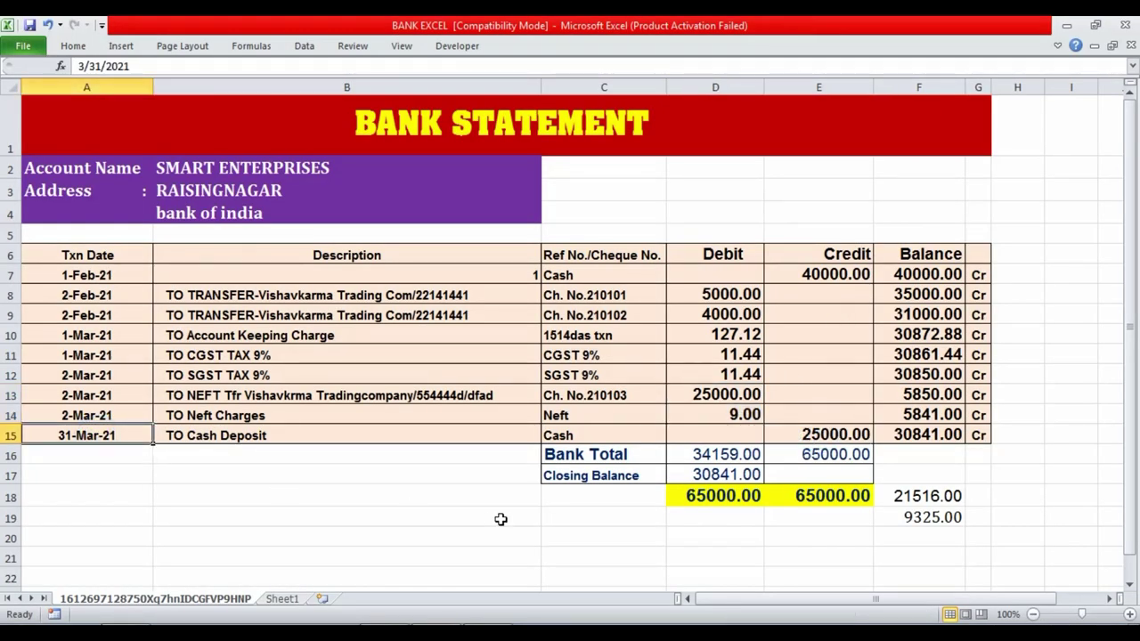
key("alt+Tab")
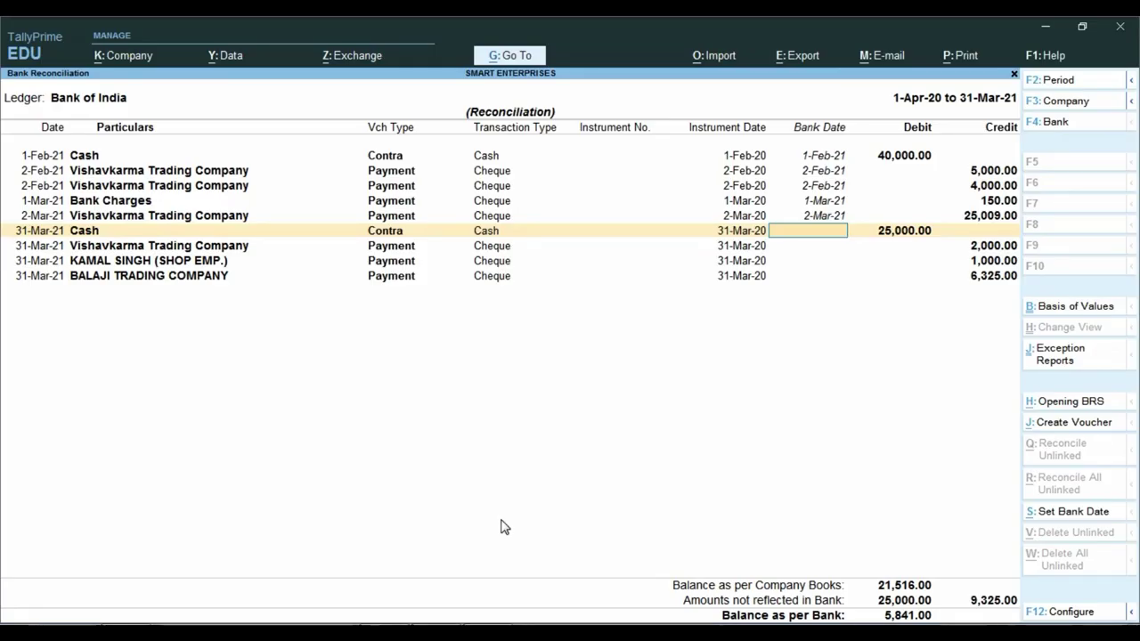
type("31.3.3.2021")
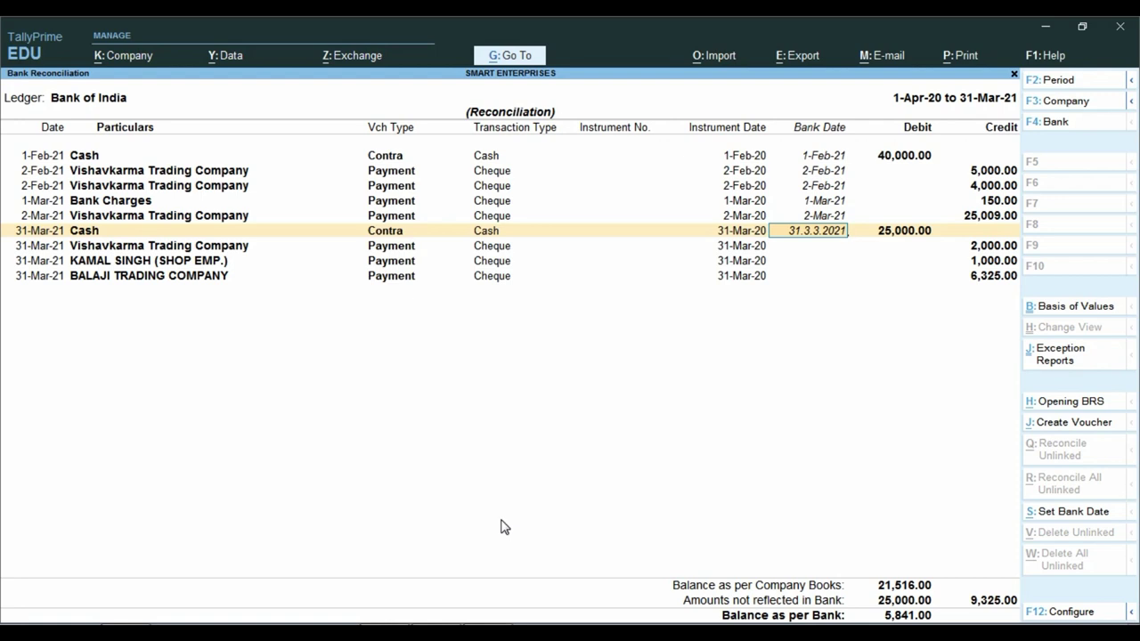
key("BackSpace")
key("BackSpace")
key("BackSpace")
key("BackSpace")
key("BackSpace")
key("BackSpace")
key("BackSpace")
key("BackSpace")
key("BackSpace")
key("BackSpace")
key("BackSpace")
type("31.3.2021")
key("Return")
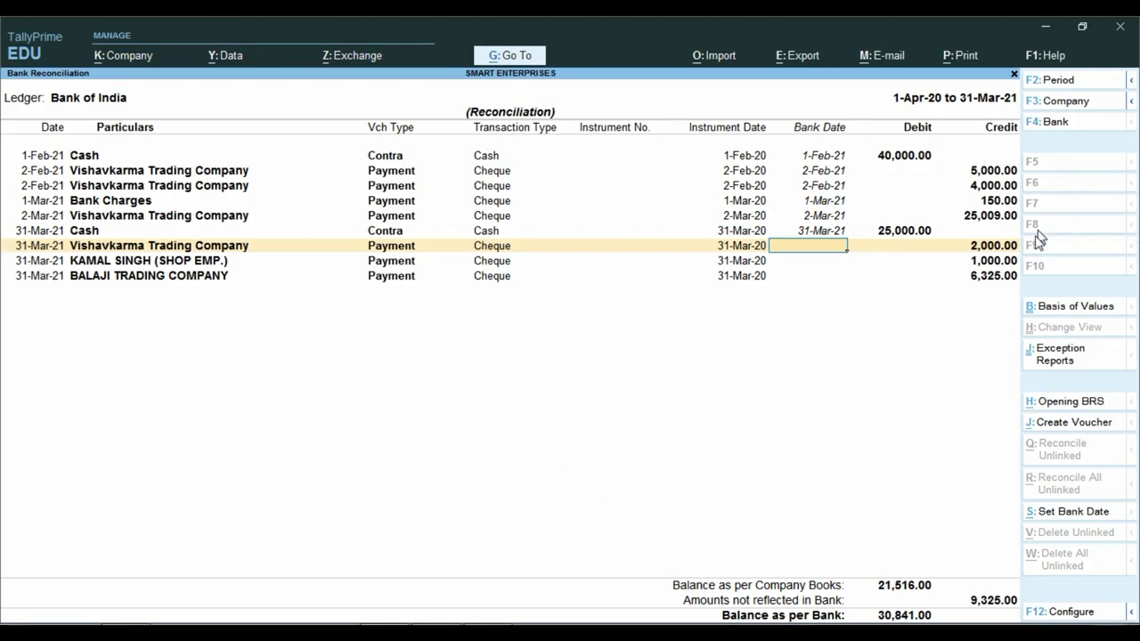
- Check the Excel statement for further entries, leave the last three payments without bank dates, and accept the reconciliation in TallyPrime
key("ctrl")
key("alt+Tab")
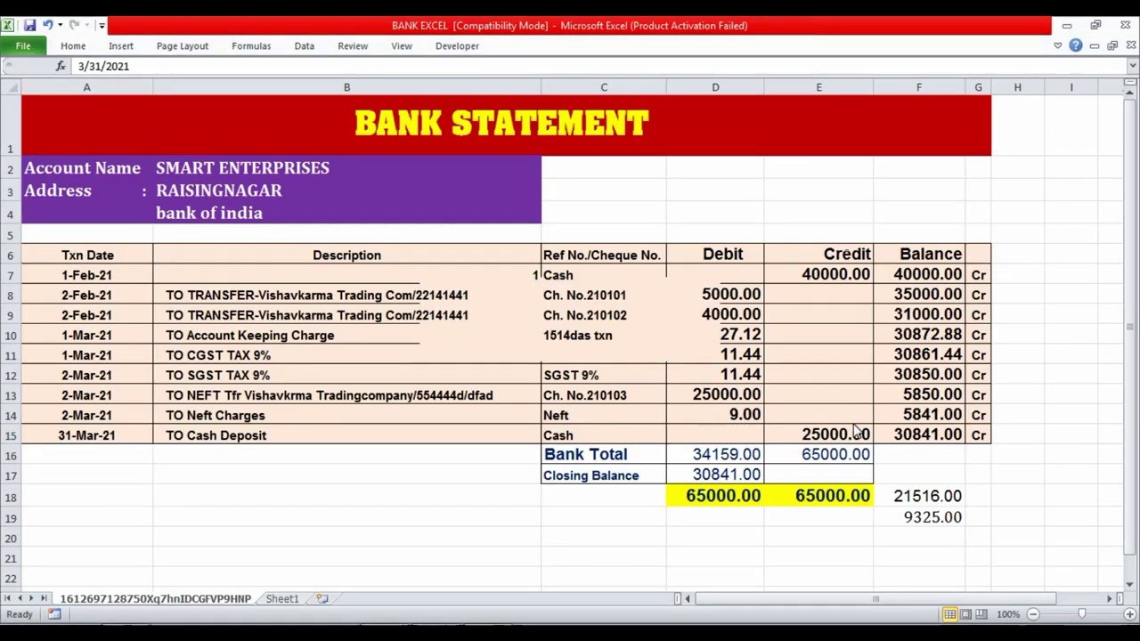
key("alt+Tab")
key("Return")
key("Return")
key("Return")
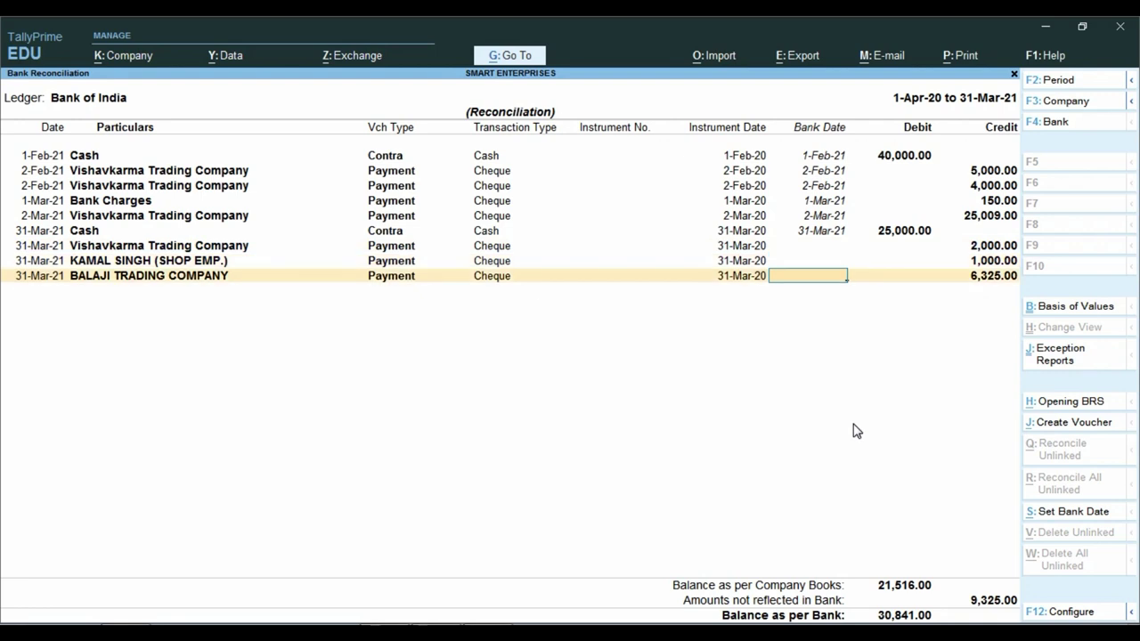
key("Return")
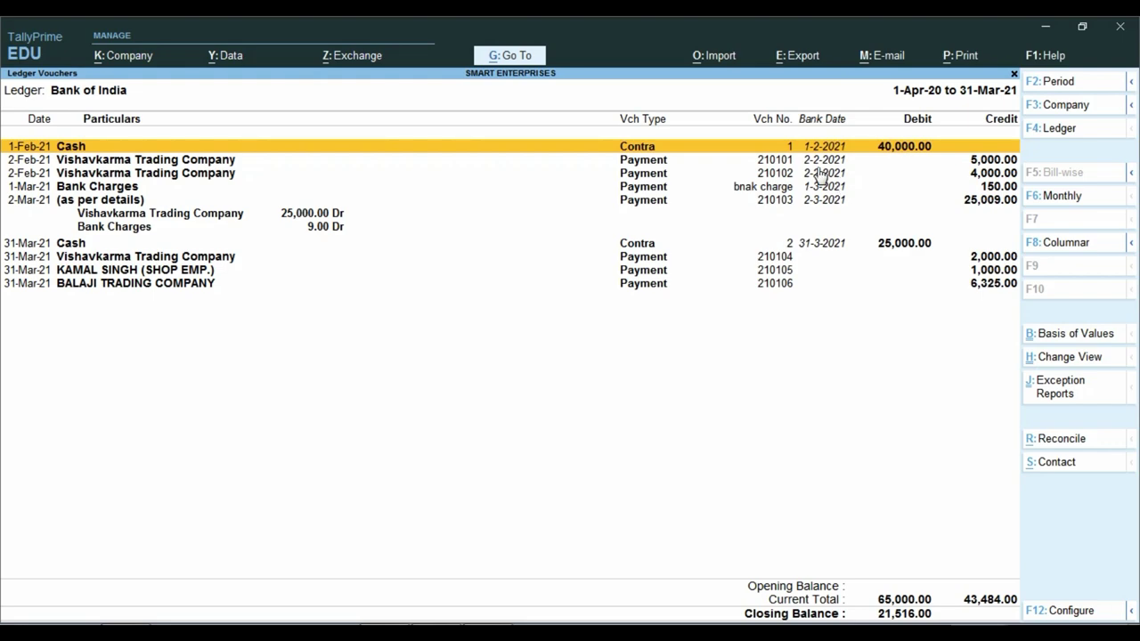
left_click(829, 133)
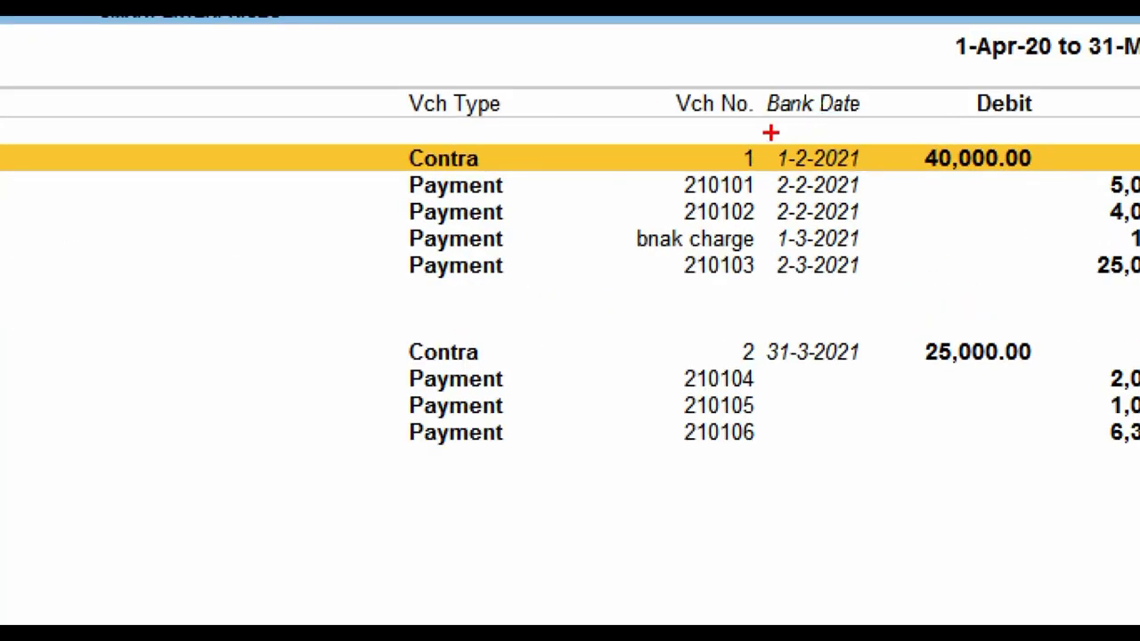
left_click_drag(771, 133, 879, 380)
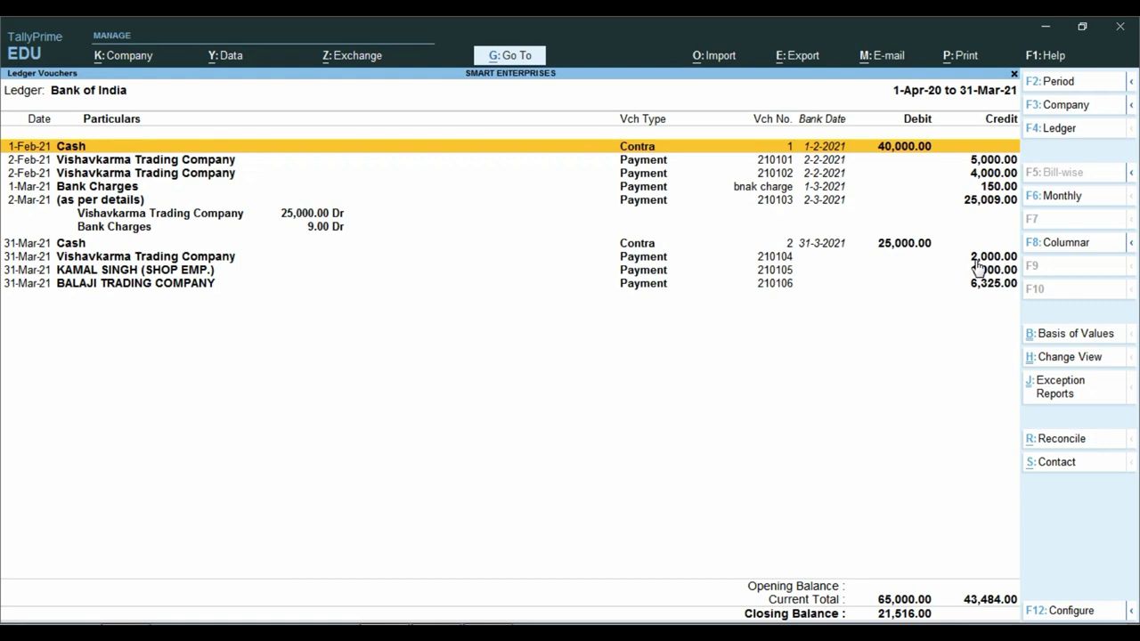
key("ctrl")
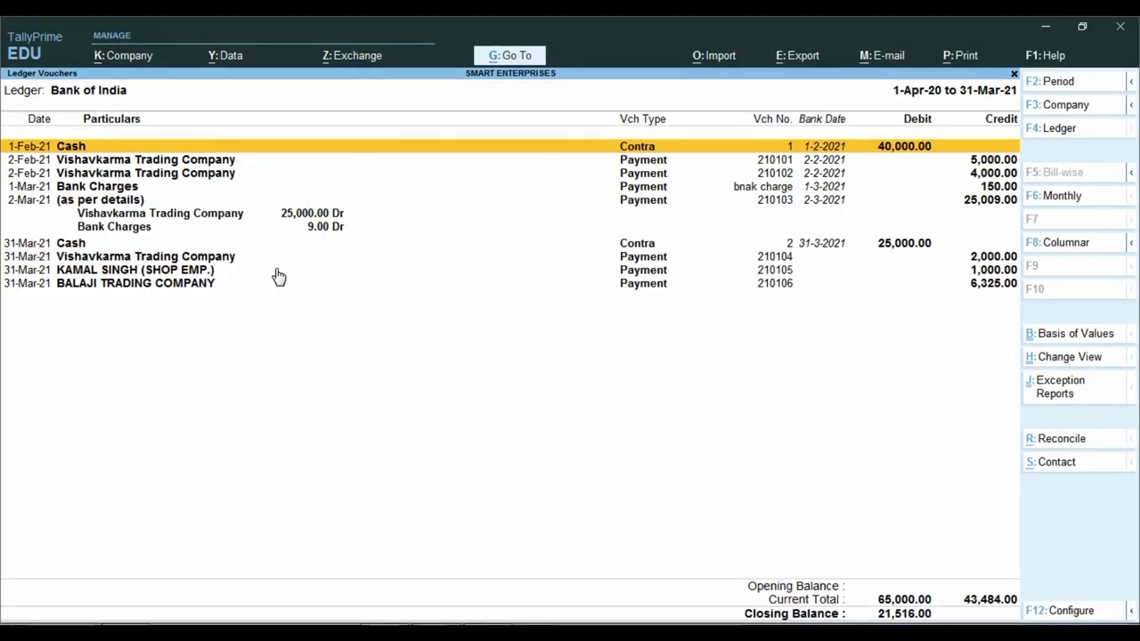
- Reopen the Bank of India reconciliation and enter 4.4.2021 as the bank date of the 2,000 Vishavkarma Trading Company payment
left_click(831, 261)
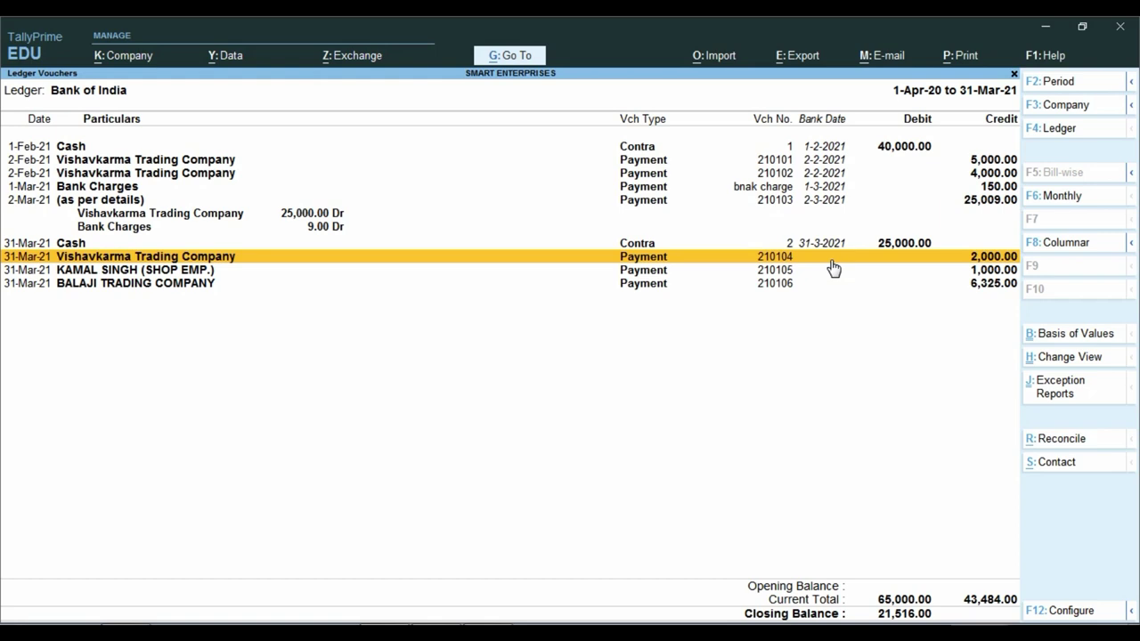
left_click(1096, 450)
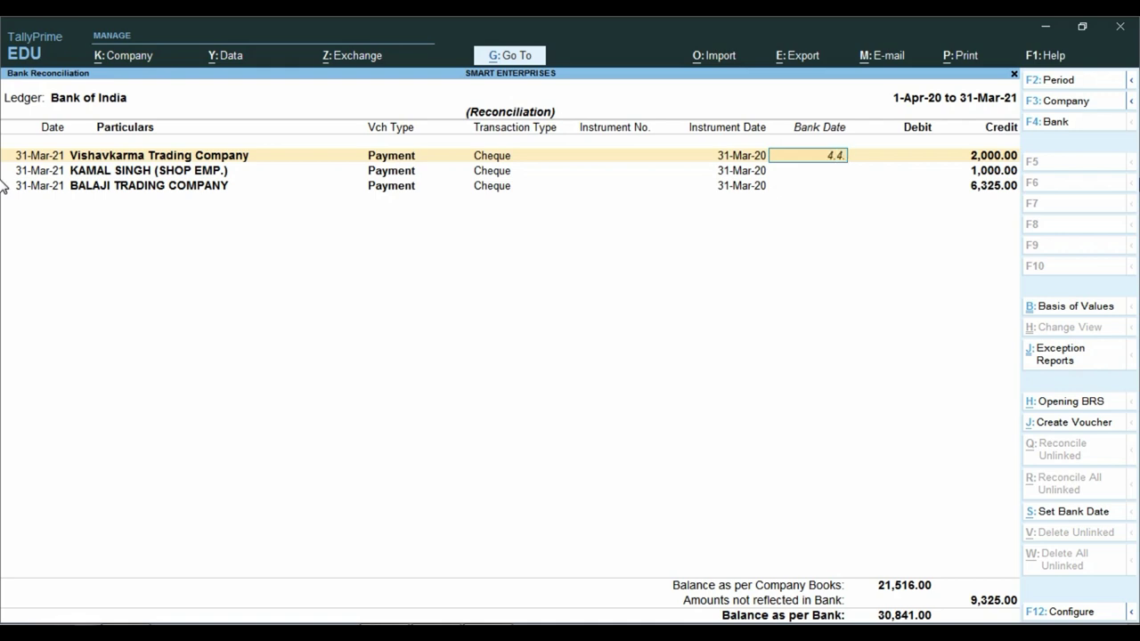
type("021")
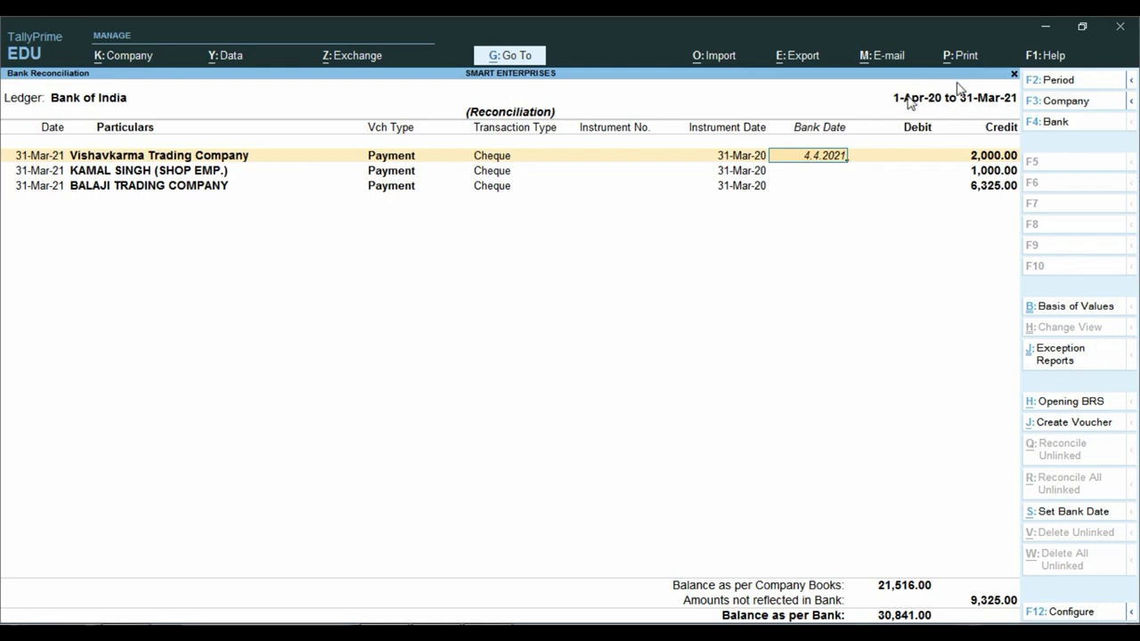
- Replace the 2,000 payment's bank date with 2.4.2021, leave the other two payments blank, and accept the reconciliation
key("BackSpace")
key("BackSpace")
key("BackSpace")
key("BackSpace")
key("BackSpace")
key("BackSpace")
key("BackSpace")
key("BackSpace")
type("2.4.2021")
key("Return")
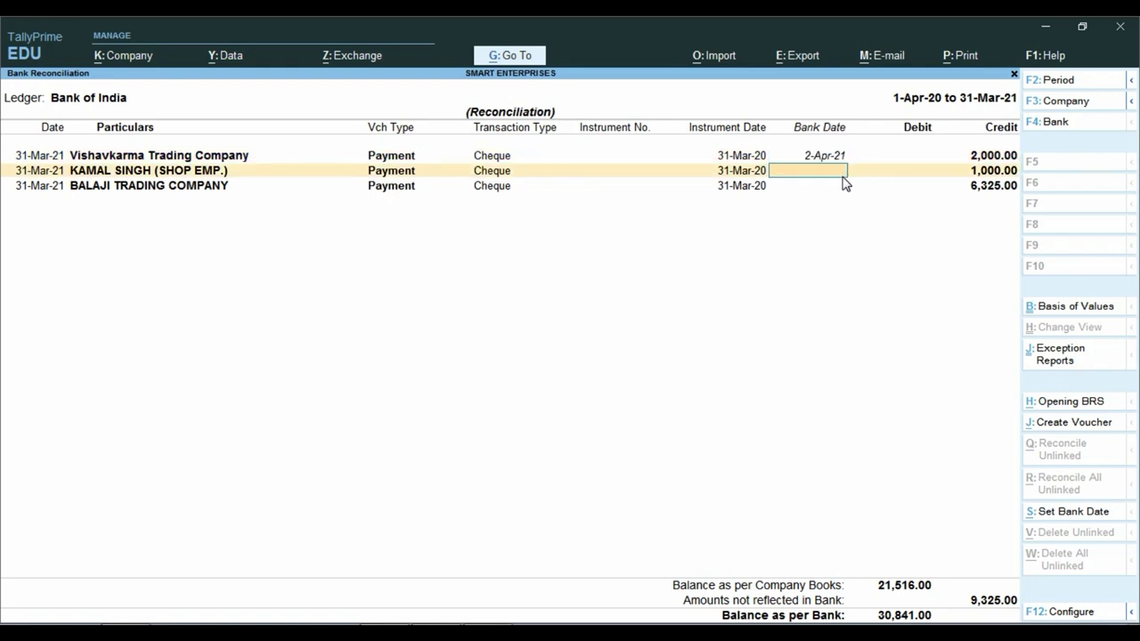
key("Return")
key("Return")
key("Return")
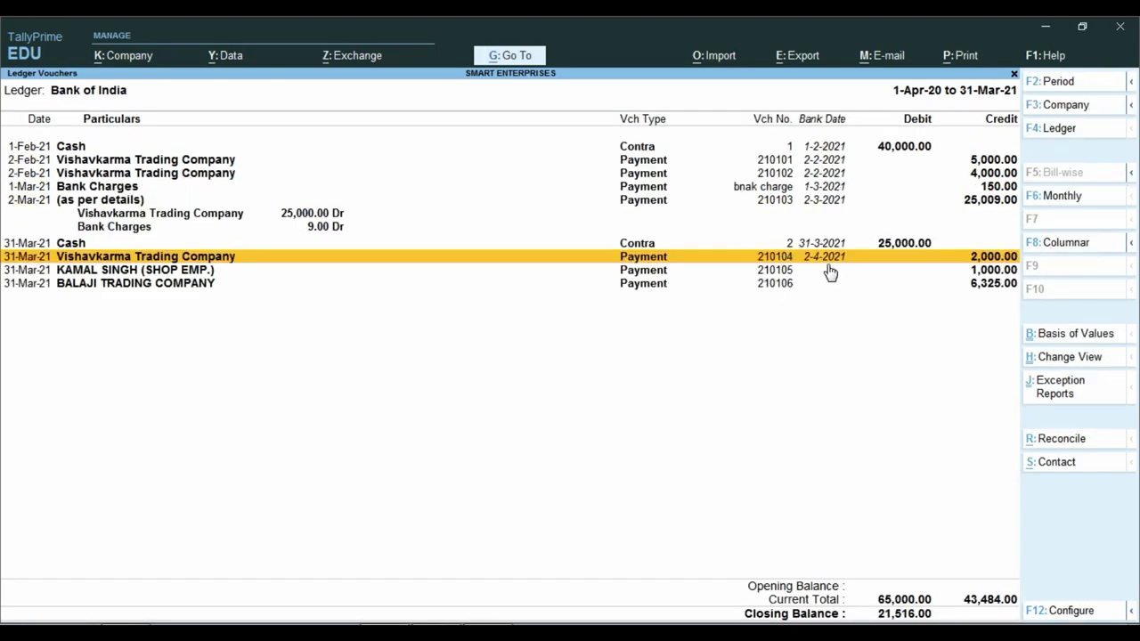
- Switch to the Excel bank statement and enter 28841 in cell F16, below the last balance
key("ctrl")
left_click(450, 619)
left_click(827, 450)
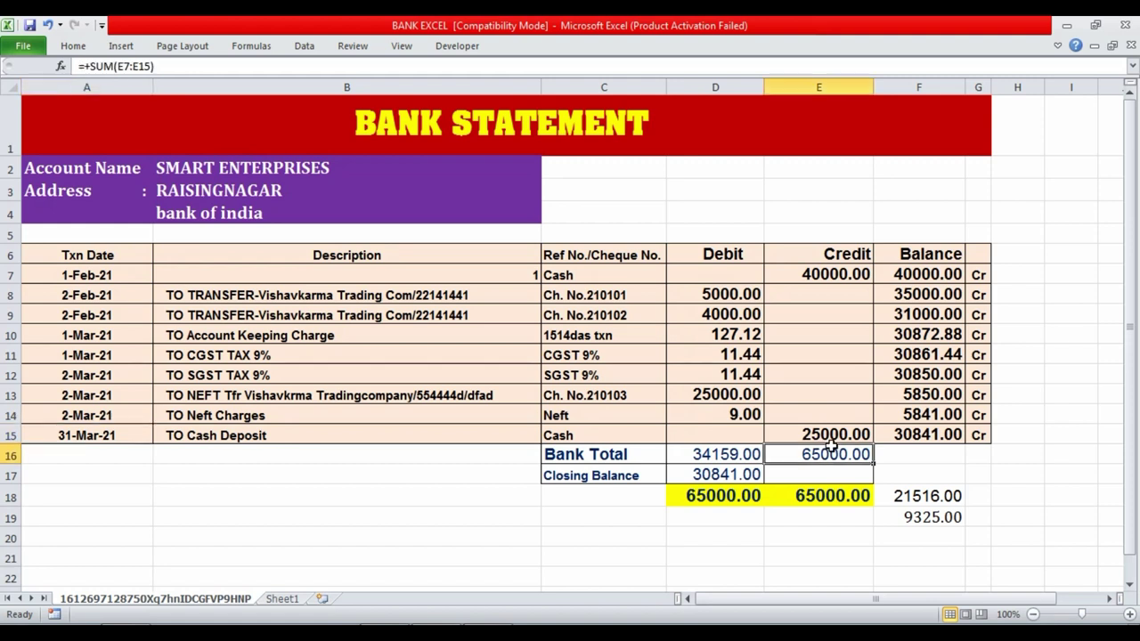
left_click(929, 454)
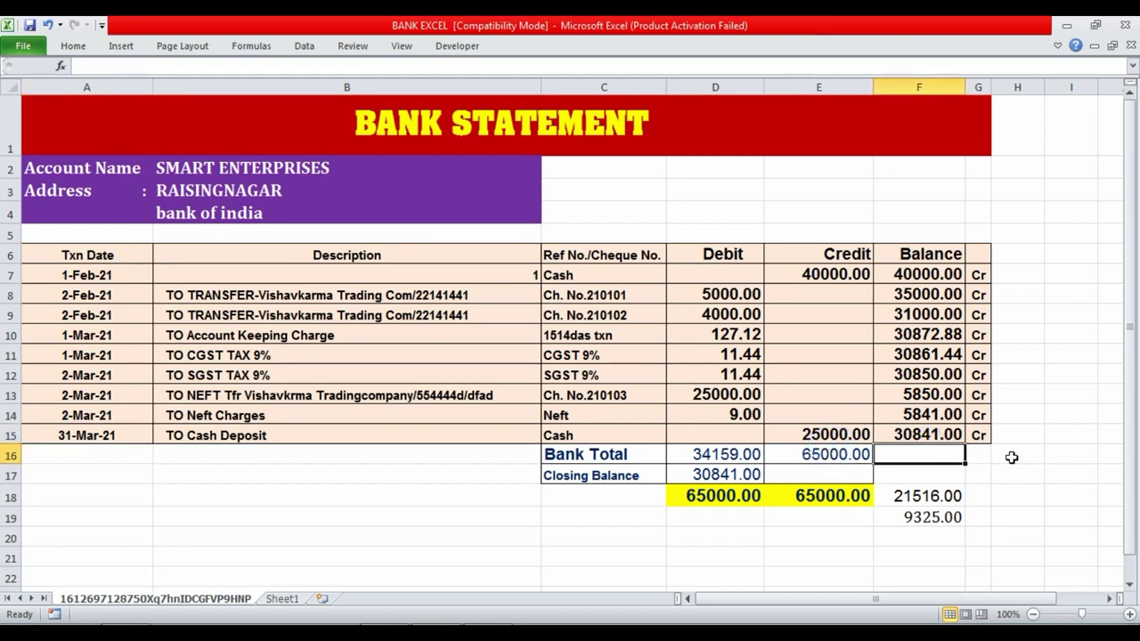
type("2")
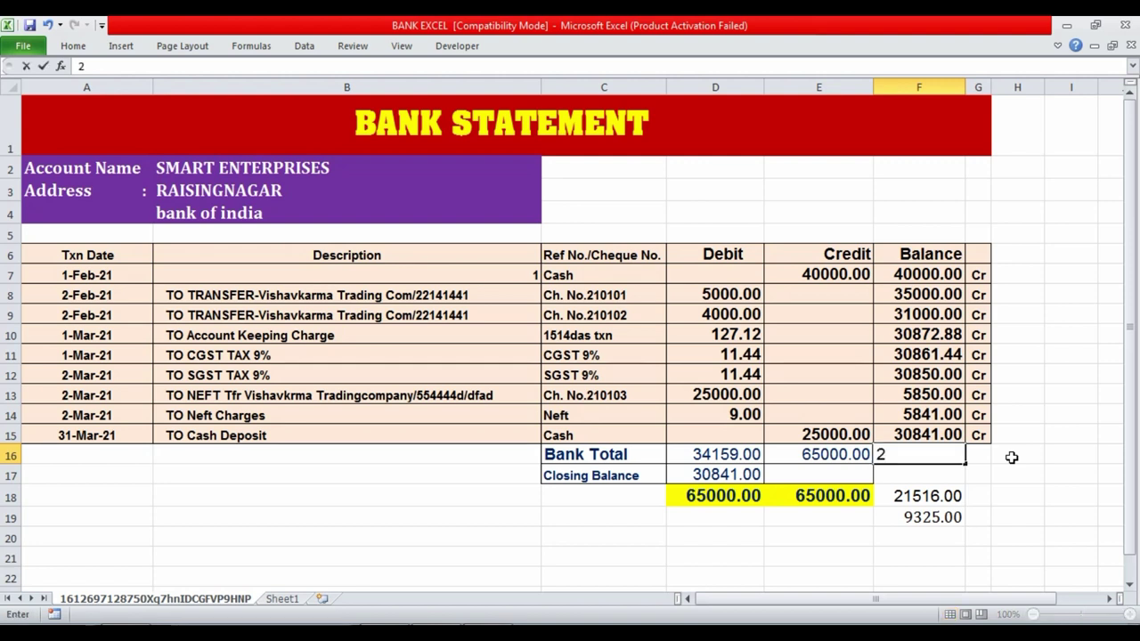
type("8841")
key("Return")
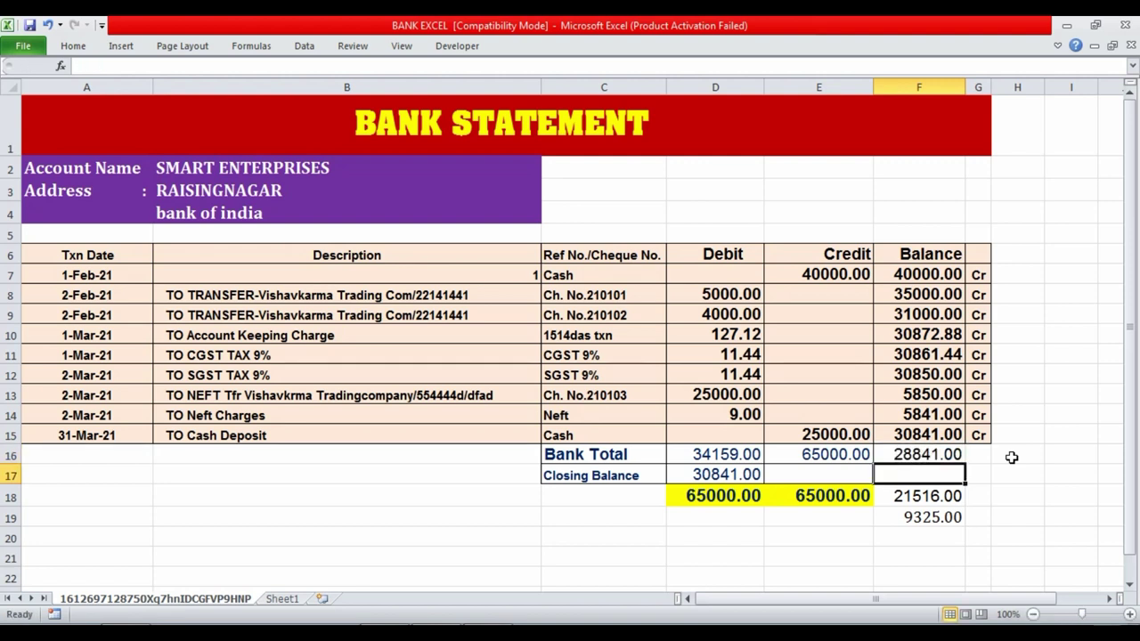
key("Up")
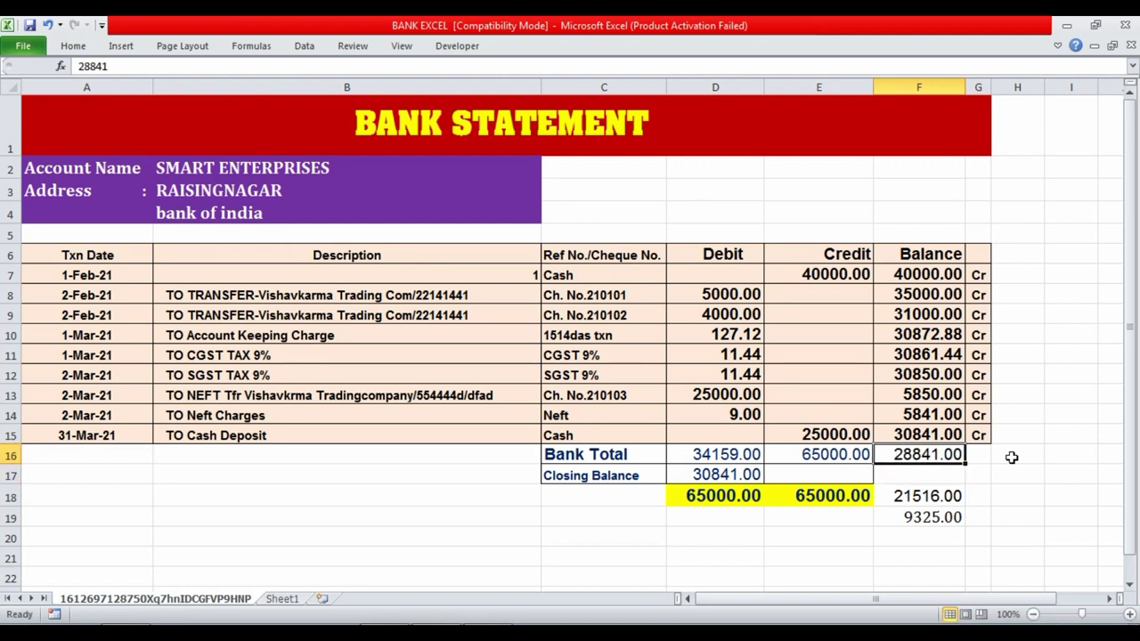
- Compare the balance and difference figures in the Excel statement with the payments in TallyPrime's Bank of India ledger
left_click(932, 517)
key("alt+Tab")
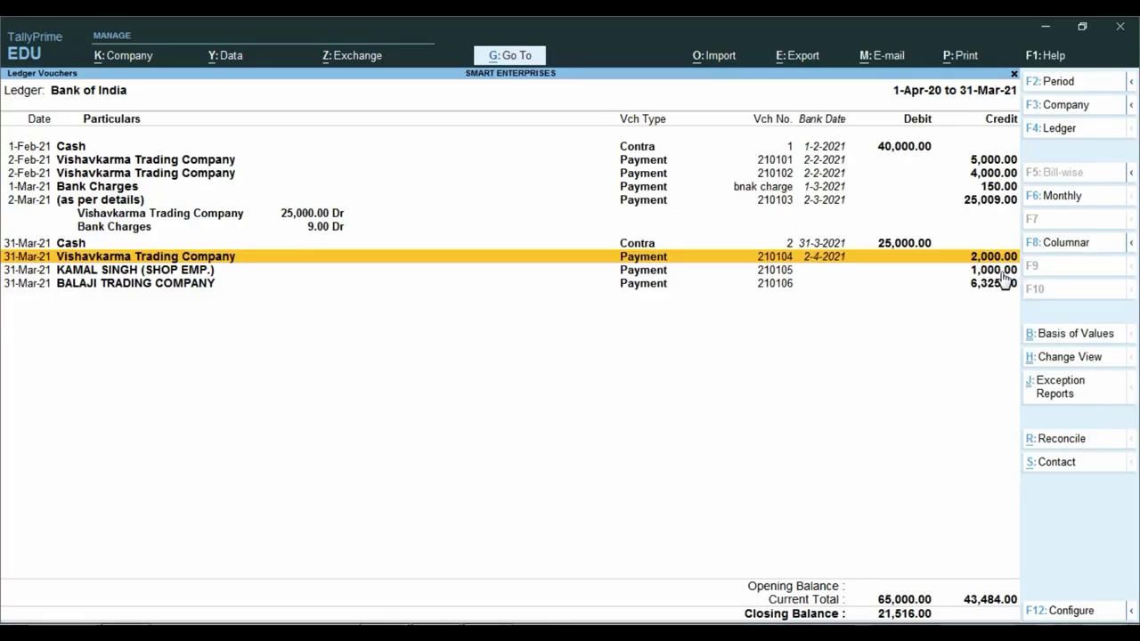
key("alt")
key("alt+Tab")
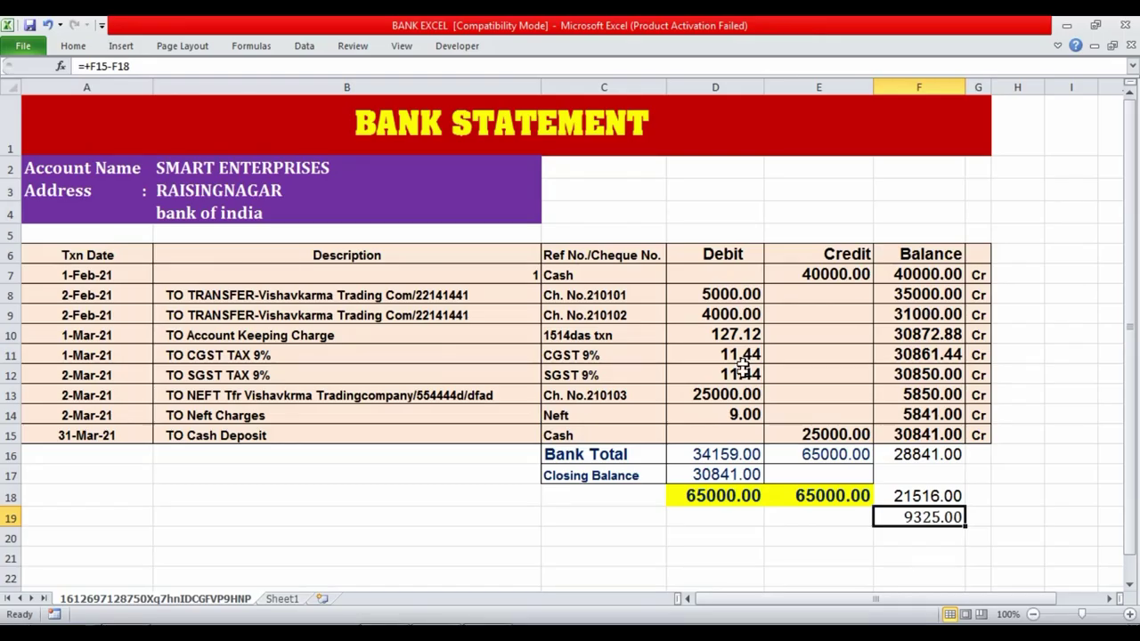
left_click(937, 454)
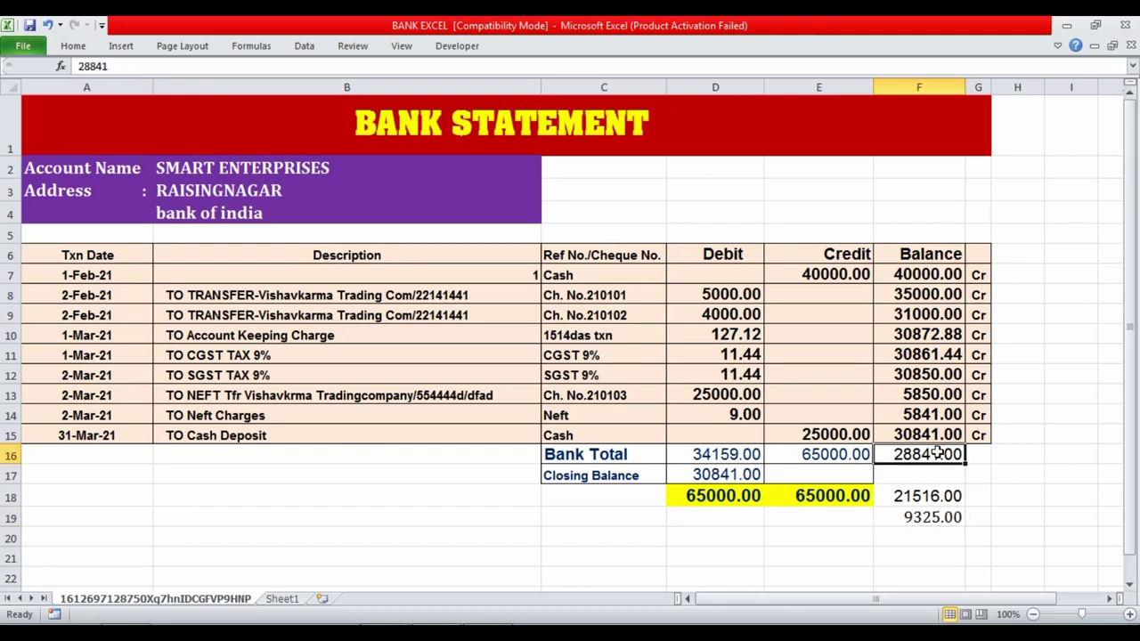
key("alt+Tab")
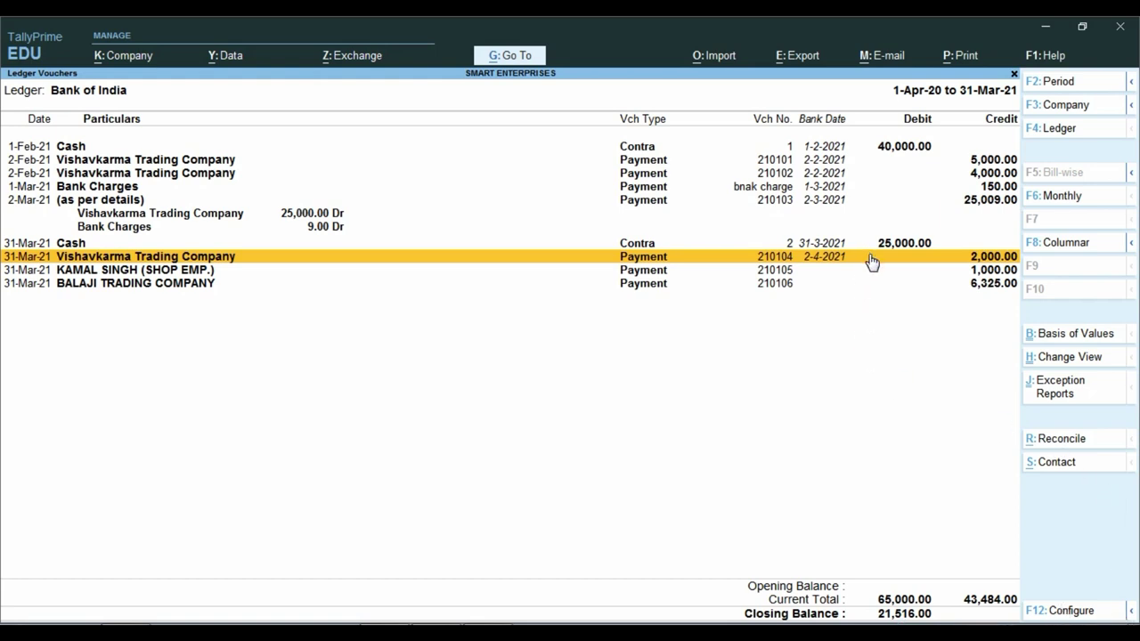
key("alt+Tab")
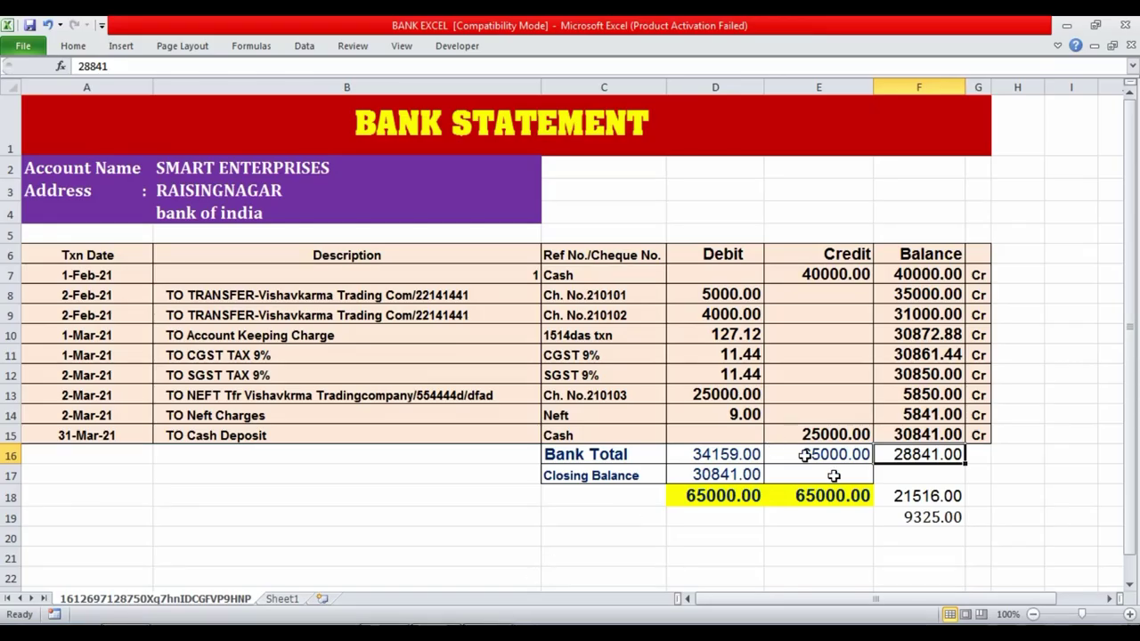
left_click(920, 434)
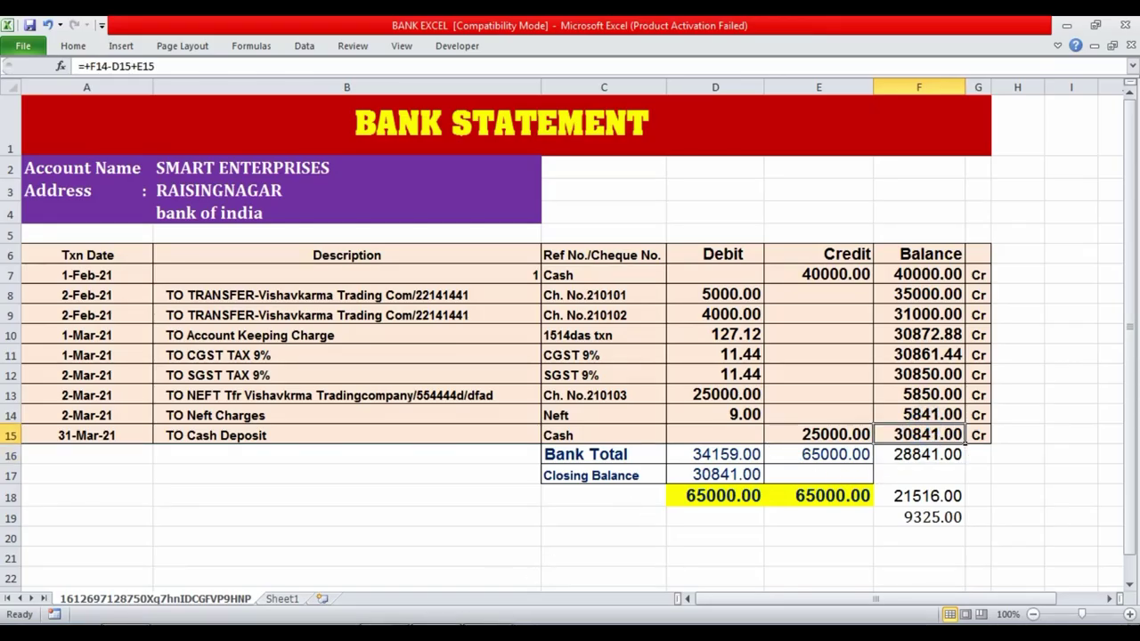
key("alt+Tab")
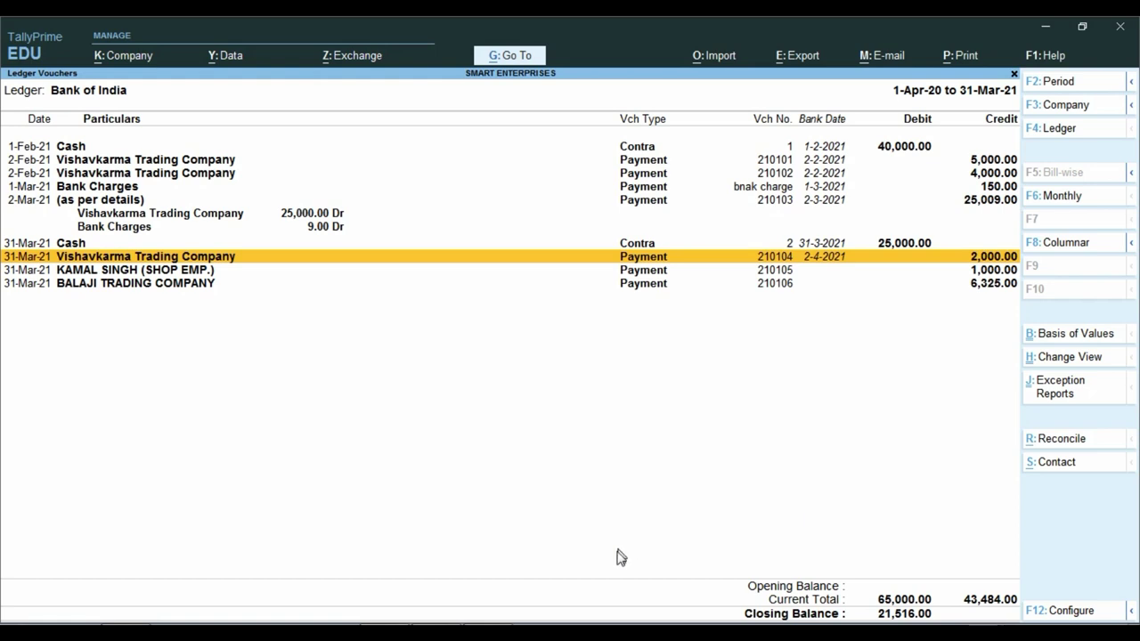
key("alt+Tab")
left_click(505, 517)
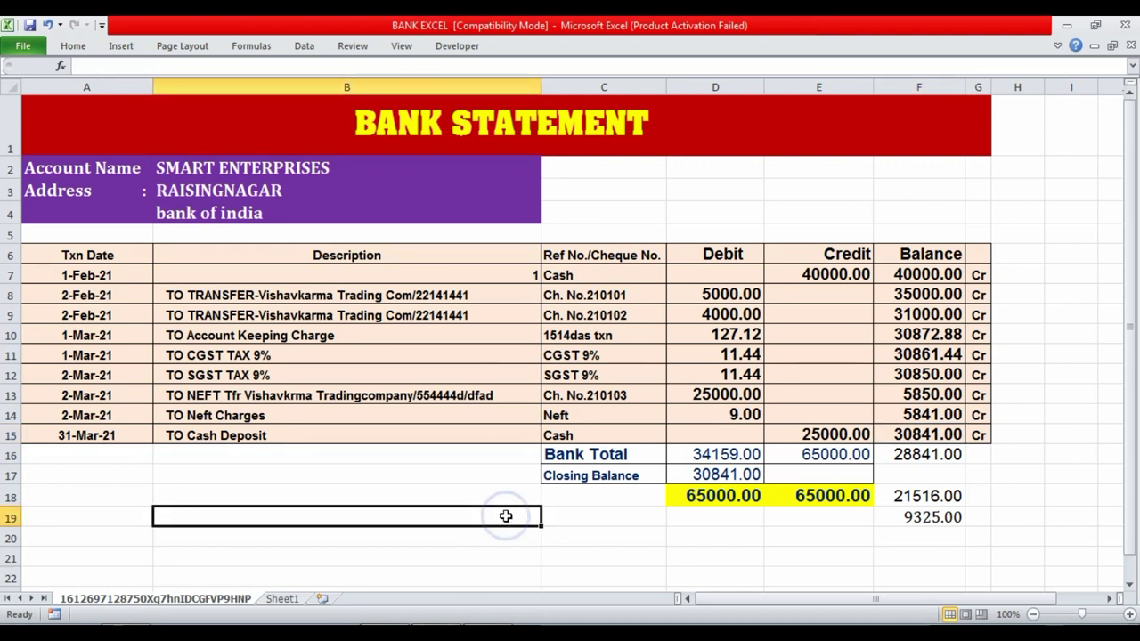